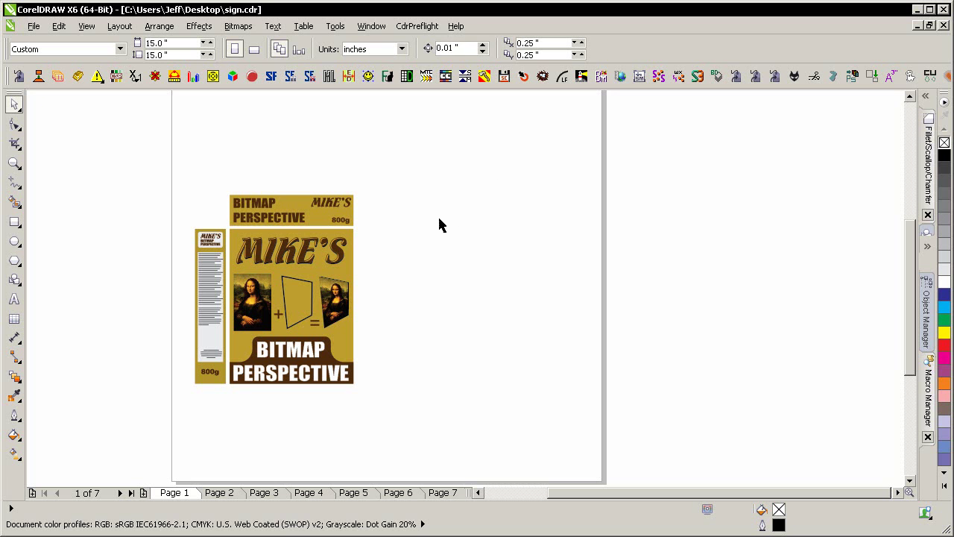
Zoom with F2 around the gold MIKE'S BITMAP PERSPECTIVE package design
{"action": "key", "text": "F2"}
{"action": "left_click_drag", "start_coordinate": [134, 123], "coordinate": [473, 426]}
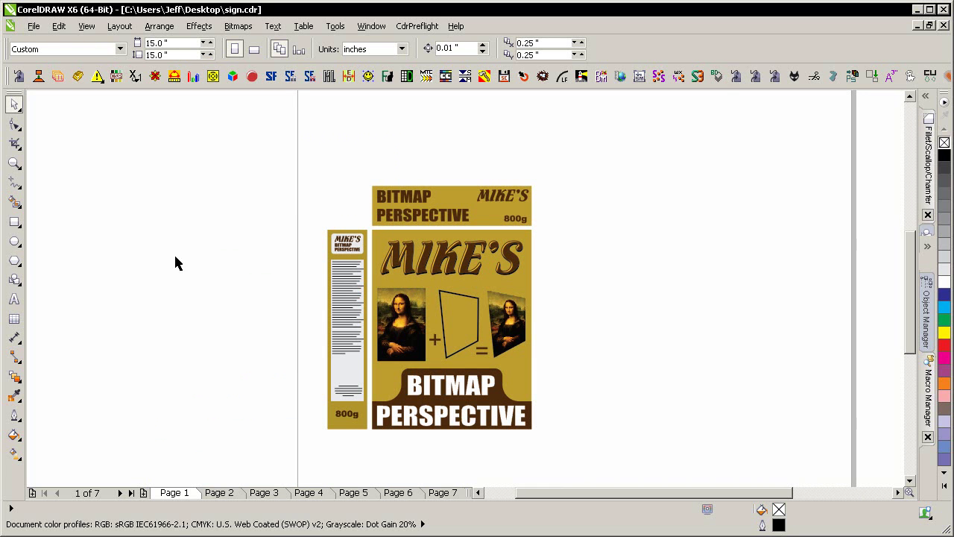
Create a blank 4.321 x 5.4 inch rectangle matching the front panel and move it right
{"action": "left_click", "coordinate": [527, 246]}
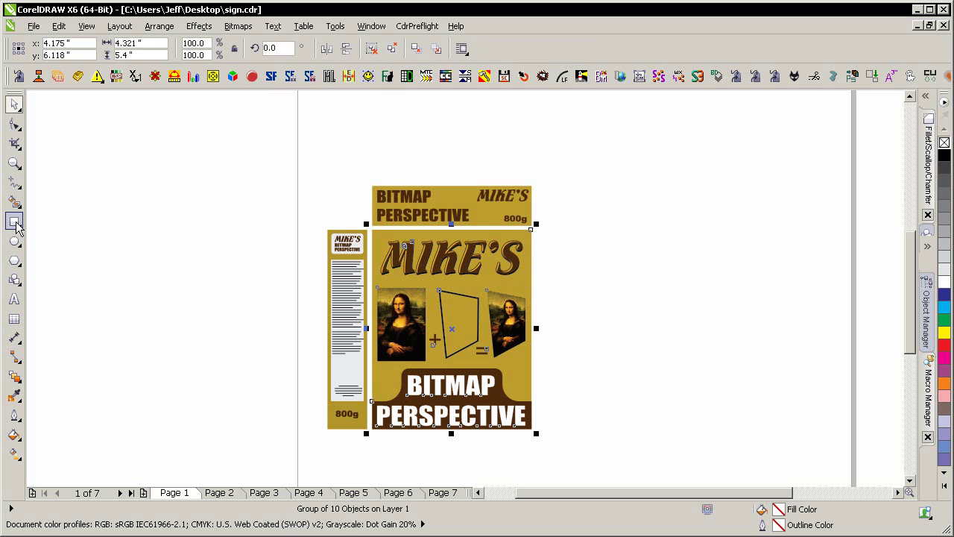
{"action": "double_click", "coordinate": [15, 222]}
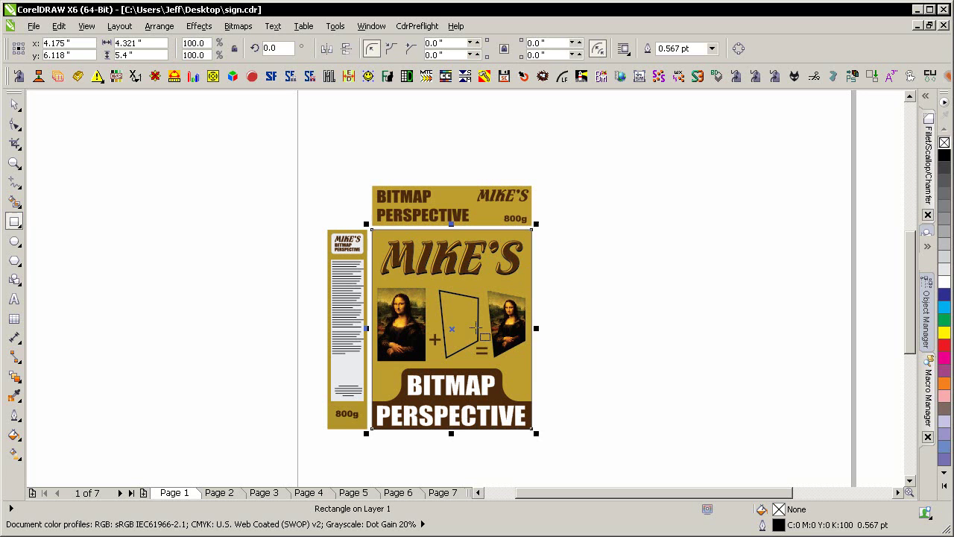
{"action": "key", "text": "space"}
{"action": "left_click_drag", "start_coordinate": [456, 329], "coordinate": [696, 328]}
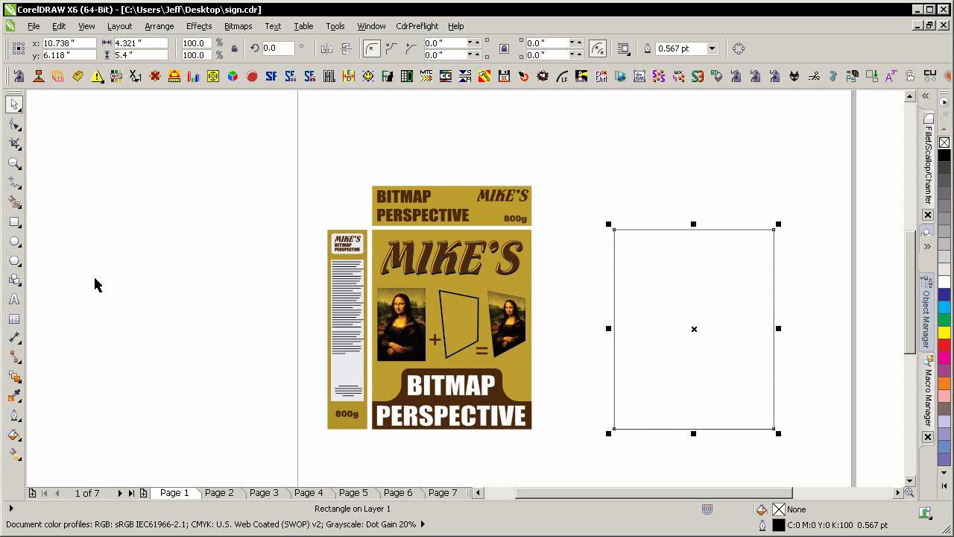
{"action": "left_click", "coordinate": [14, 378]}
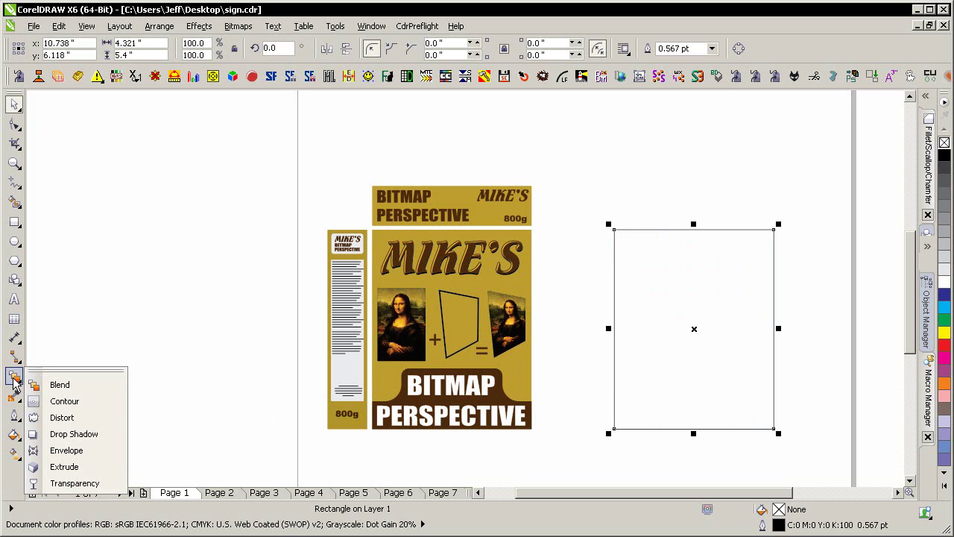
Extrude the blank rectangle toward the upper left and give it an initial 3-D rotation
{"action": "left_click", "coordinate": [71, 467]}
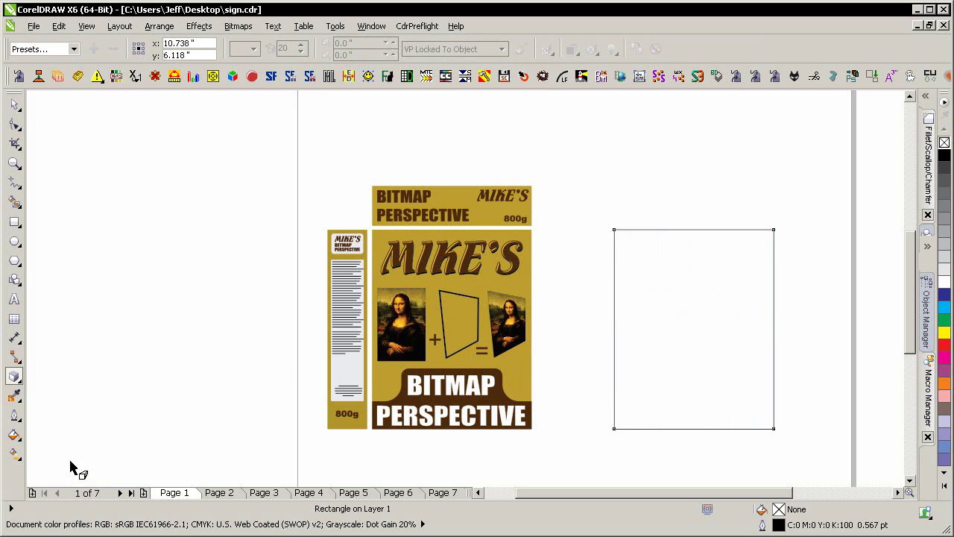
{"action": "left_click_drag", "start_coordinate": [694, 329], "coordinate": [557, 170]}
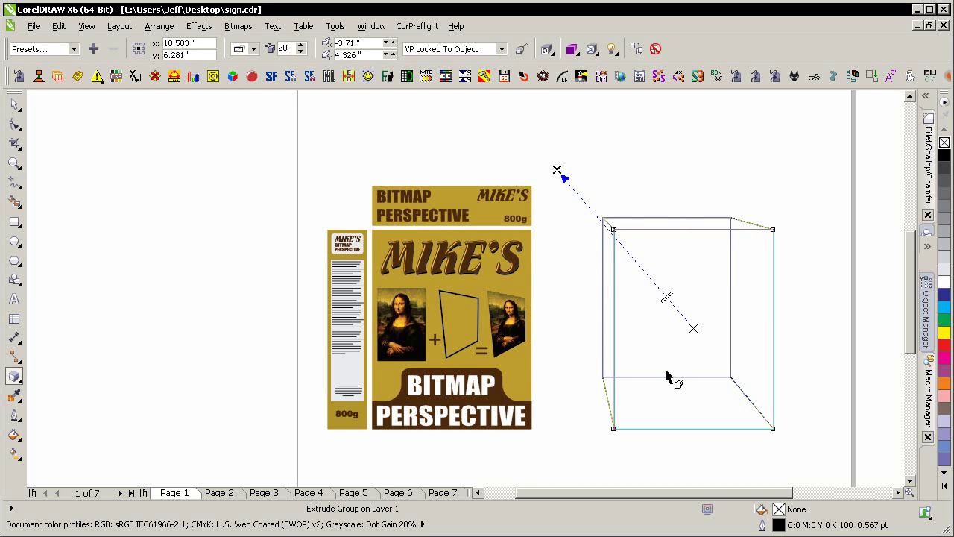
{"action": "left_click", "coordinate": [666, 299]}
{"action": "left_click_drag", "start_coordinate": [666, 299], "coordinate": [684, 271]}
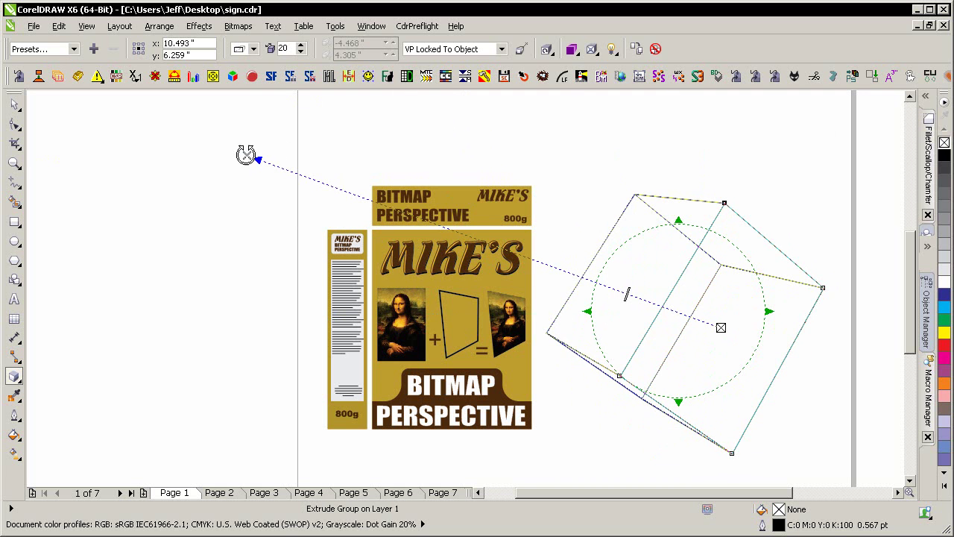
{"action": "key", "text": "Escape"}
Reduce the extrusion depth to 7 and rotate the box to stand upright
{"action": "left_click", "coordinate": [645, 293]}
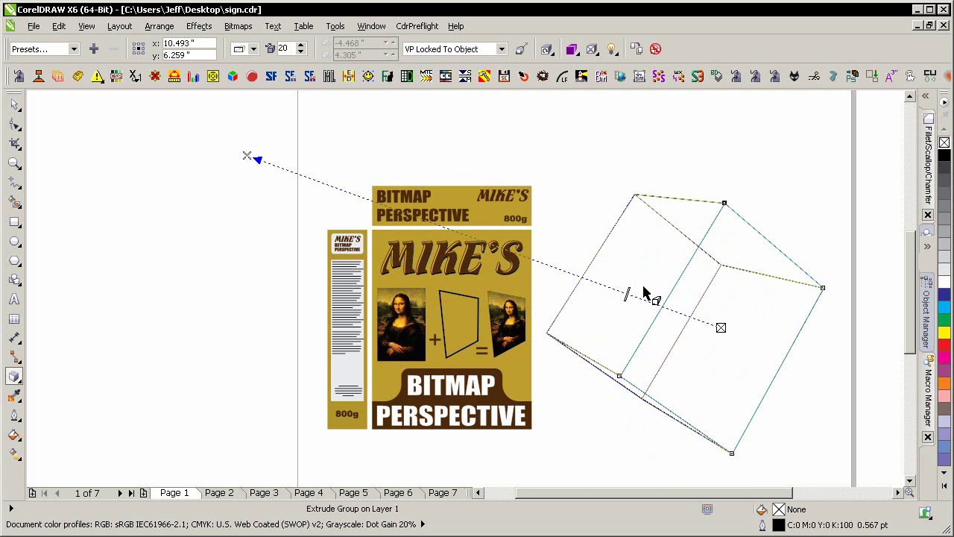
{"action": "left_click_drag", "start_coordinate": [629, 294], "coordinate": [666, 316]}
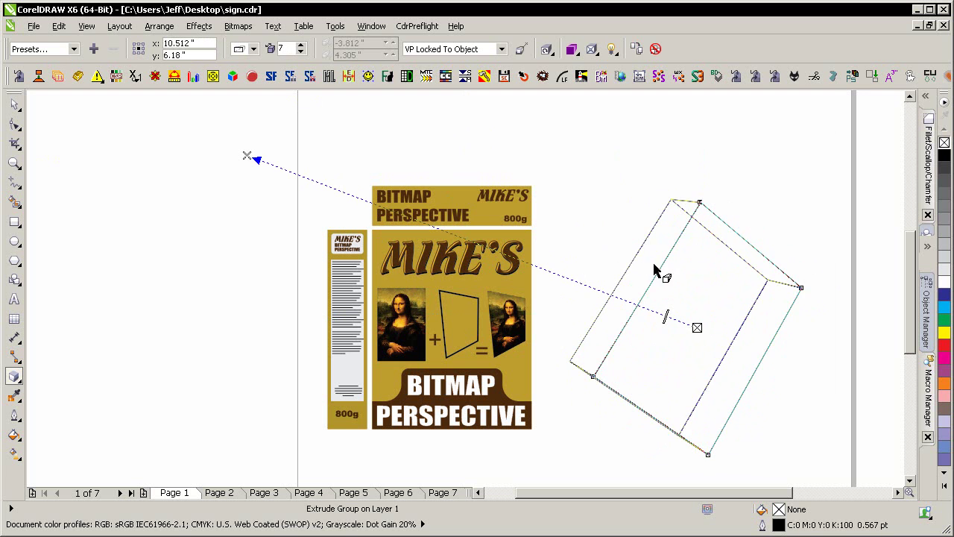
{"action": "left_click", "coordinate": [653, 263]}
{"action": "left_click_drag", "start_coordinate": [653, 262], "coordinate": [701, 300]}
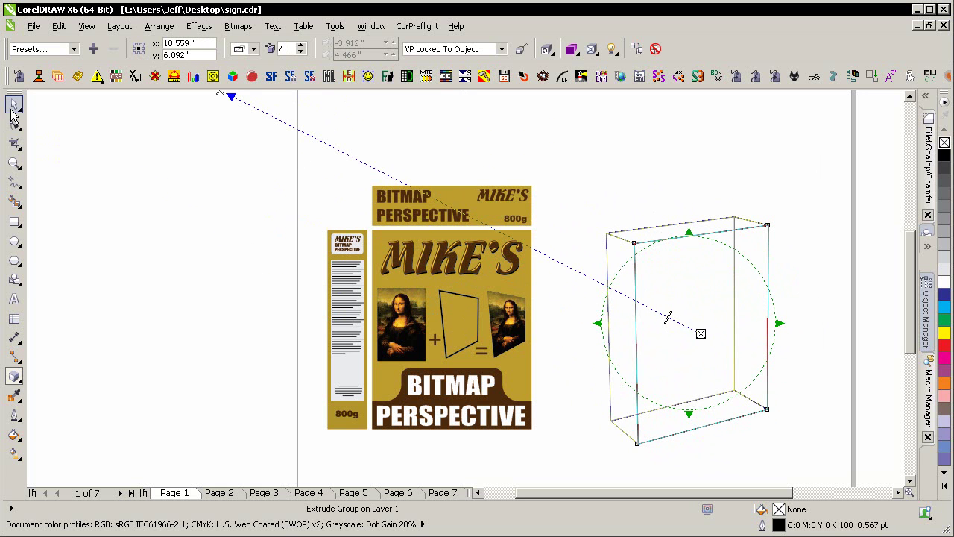
{"action": "left_click", "coordinate": [14, 105]}
{"action": "left_click", "coordinate": [662, 207]}
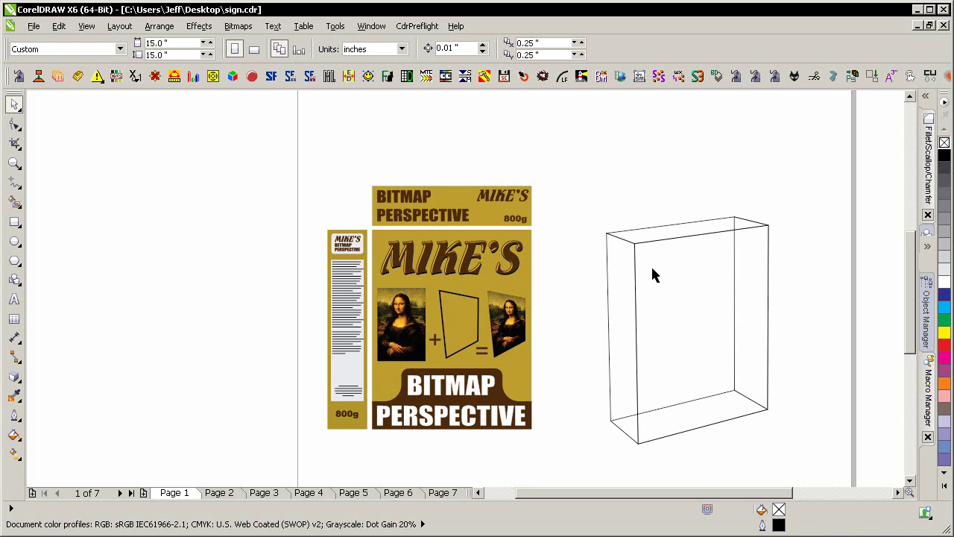
Break the extrusion apart with Ctrl+K and test that the front face moves separately
{"action": "left_click", "coordinate": [653, 239]}
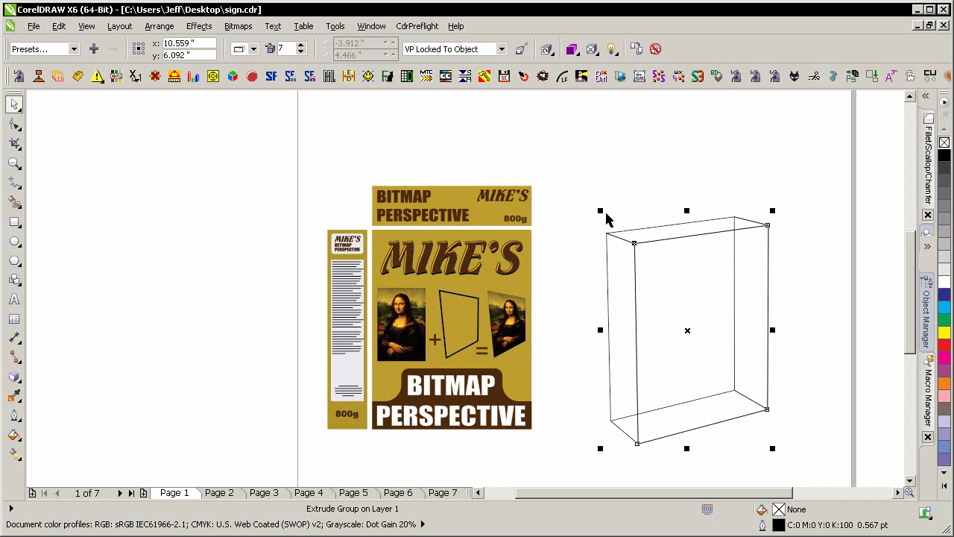
{"action": "key", "text": "ctrl+k"}
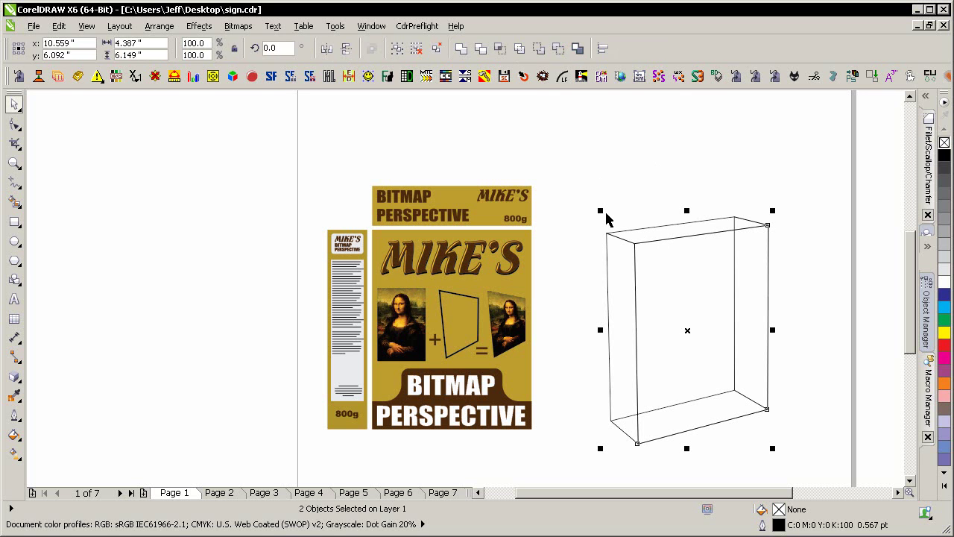
{"action": "left_click", "coordinate": [692, 206]}
{"action": "left_click_drag", "start_coordinate": [687, 237], "coordinate": [738, 295]}
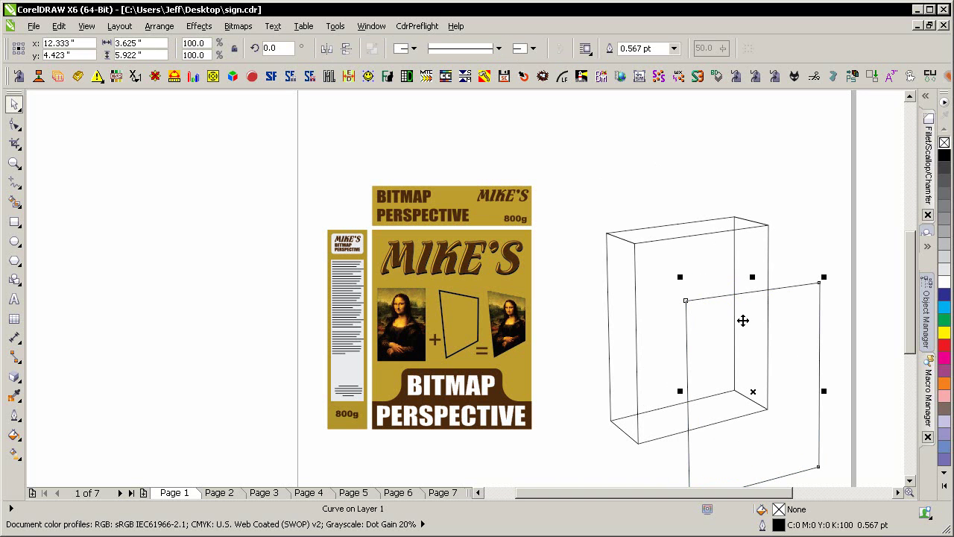
{"action": "key", "text": "ctrl+z"}
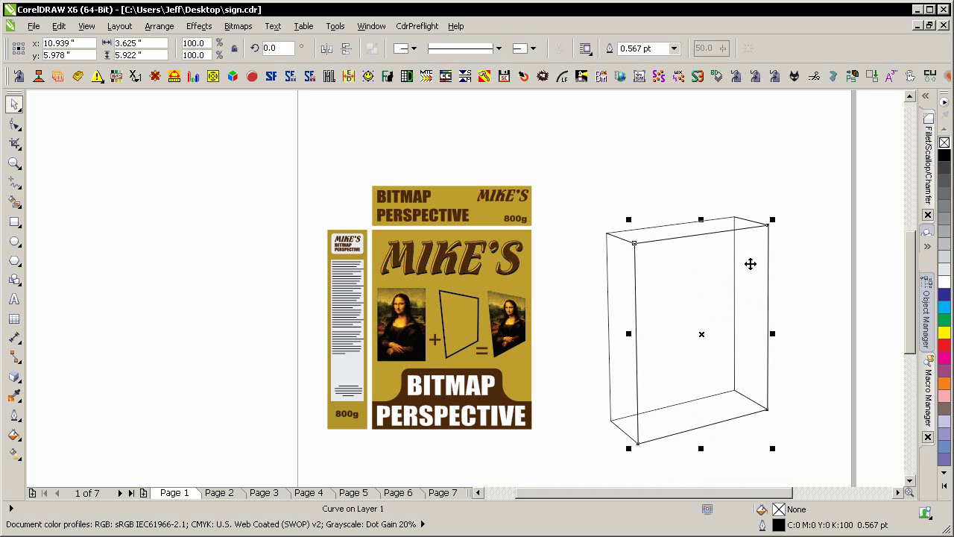
Check the separate side and front faces by selecting, deleting and restoring them
{"action": "left_click", "coordinate": [693, 292]}
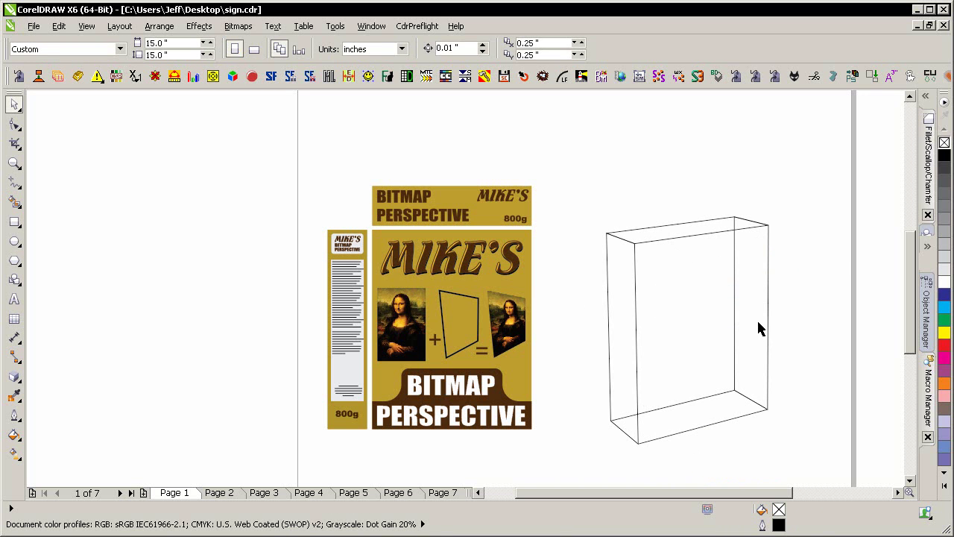
{"action": "left_click", "coordinate": [761, 321]}
{"action": "left_click", "coordinate": [763, 267]}
{"action": "left_click", "coordinate": [732, 216]}
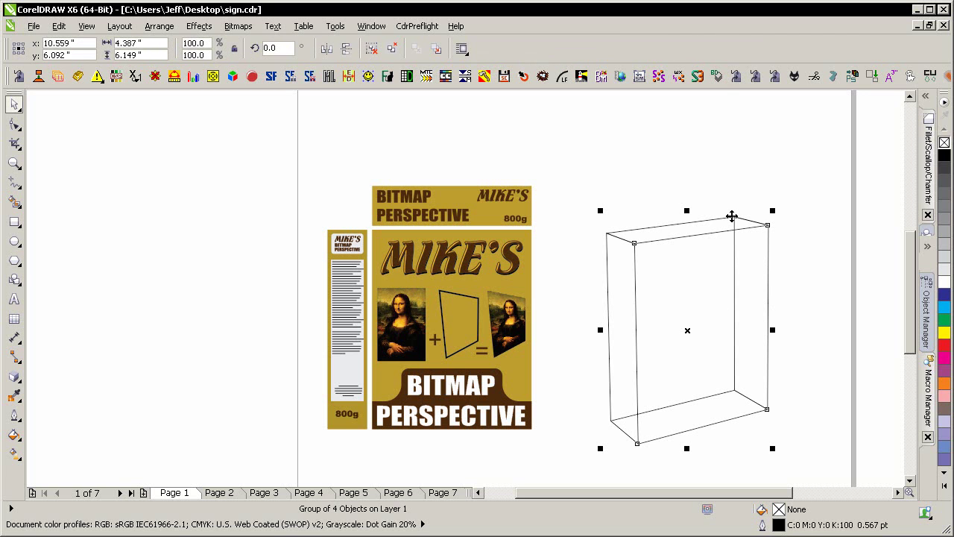
{"action": "left_click", "coordinate": [835, 187]}
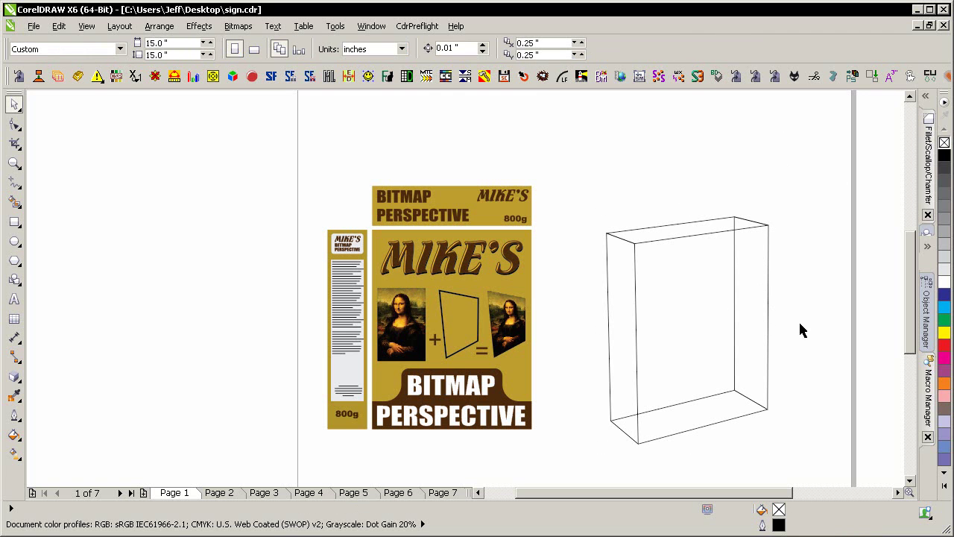
{"action": "left_click_drag", "start_coordinate": [823, 300], "coordinate": [651, 437]}
{"action": "key", "text": "Delete"}
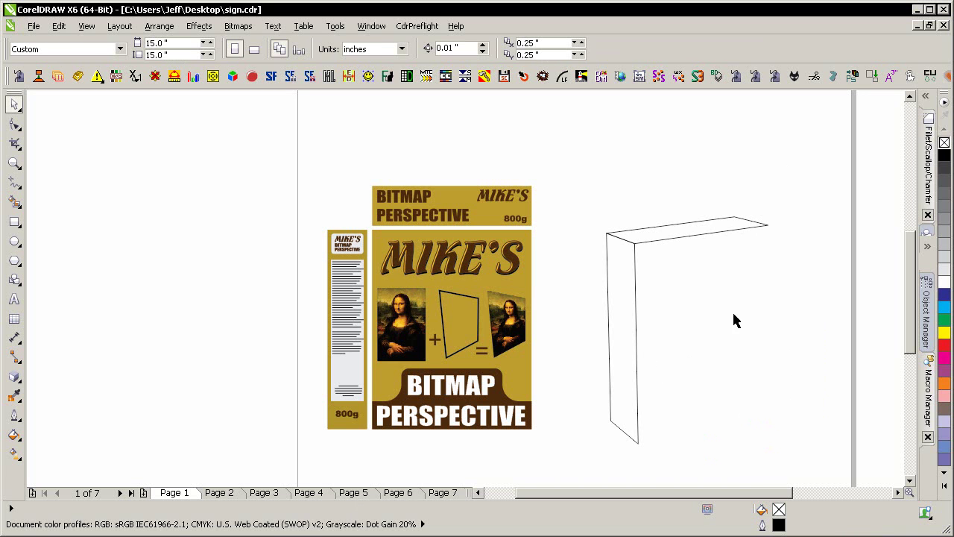
{"action": "key", "text": "ctrl+z"}
{"action": "left_click", "coordinate": [819, 239]}
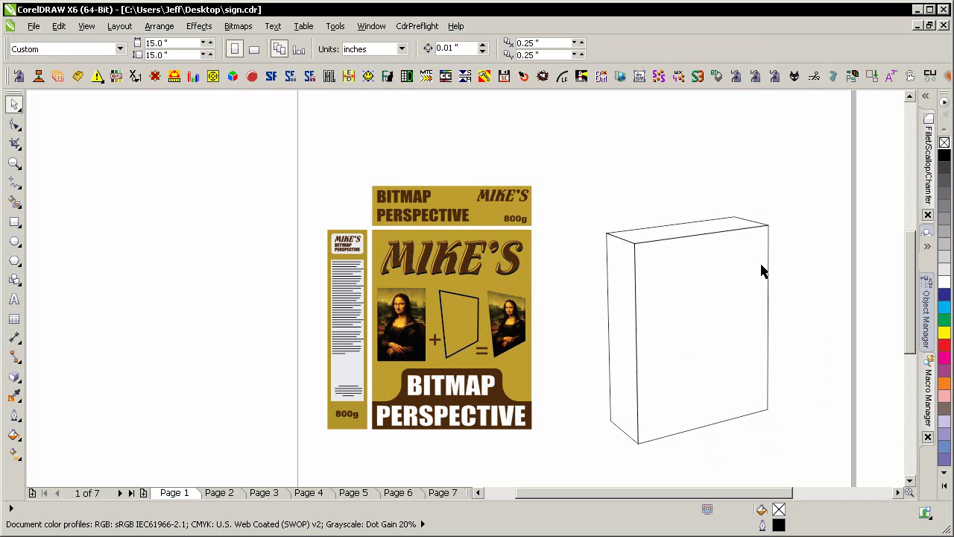
{"action": "left_click", "coordinate": [617, 285]}
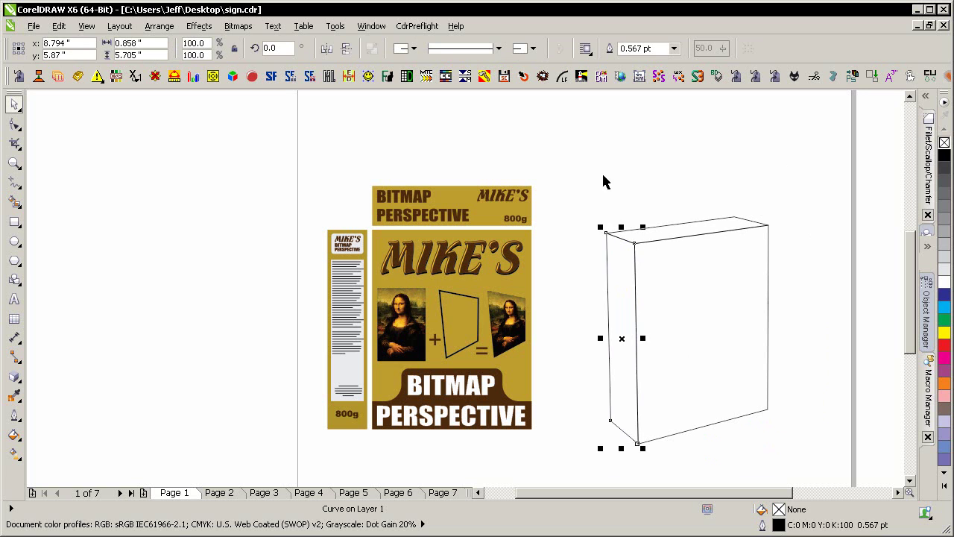
{"action": "left_click", "coordinate": [590, 200]}
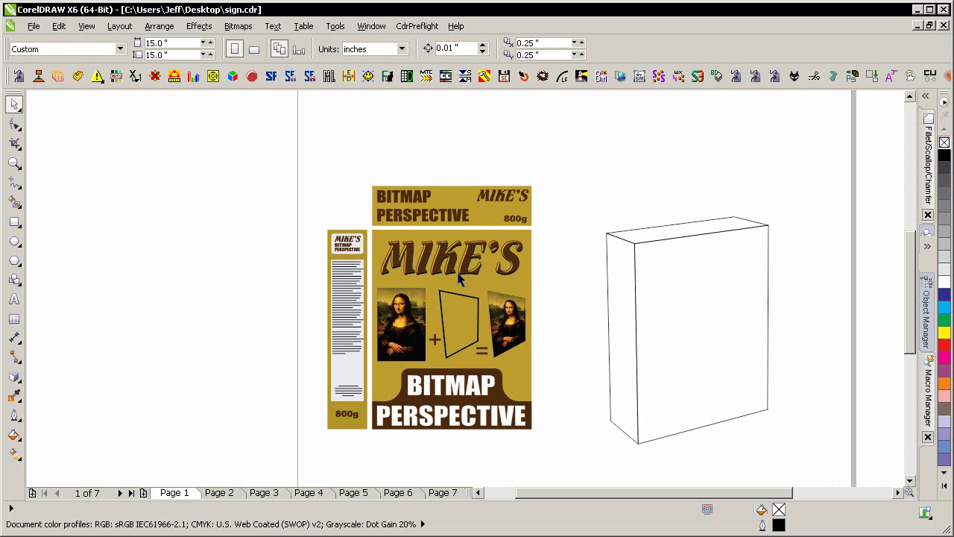
Map the front panel group onto the box's front face with the BitmapPerspective macro at 300 DPI
{"action": "left_click_drag", "start_coordinate": [557, 222], "coordinate": [364, 433]}
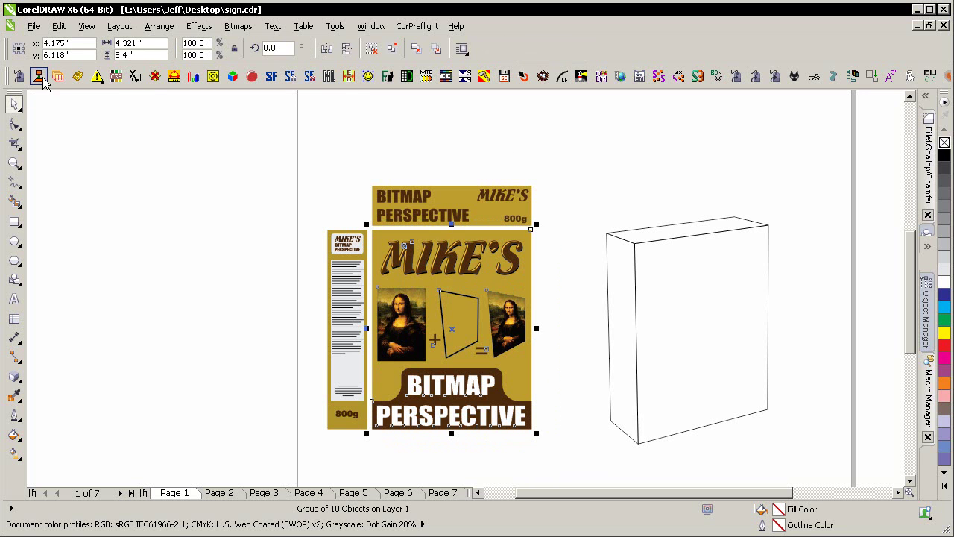
{"action": "left_click", "coordinate": [38, 76]}
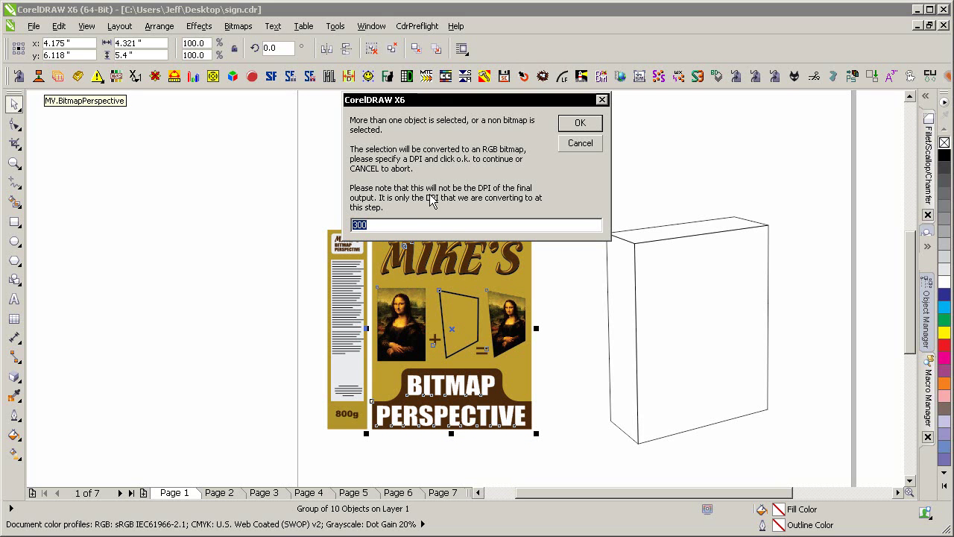
{"action": "left_click", "coordinate": [560, 127]}
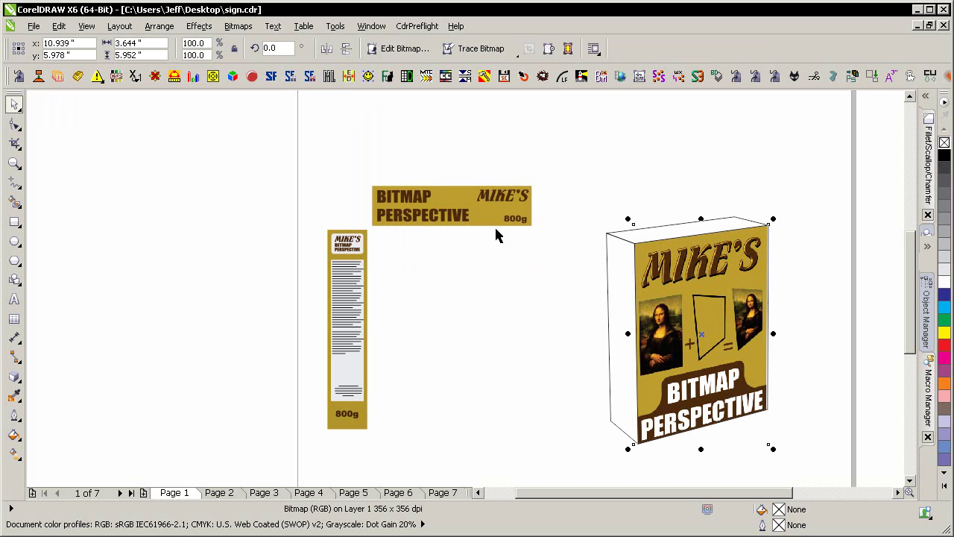
{"action": "left_click", "coordinate": [584, 192]}
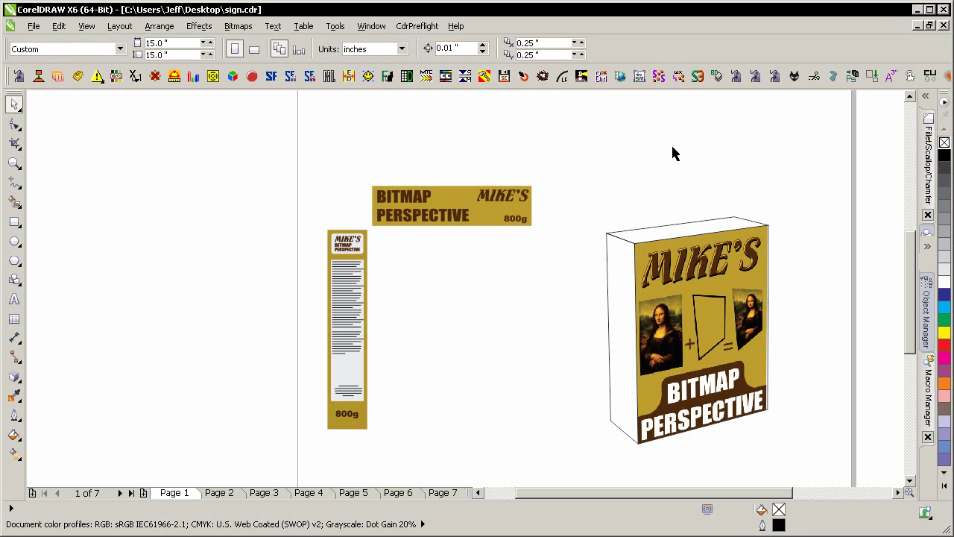
Wrap the BITMAP PERSPECTIVE banner onto the box top at 300 dpi
{"action": "left_click_drag", "start_coordinate": [598, 145], "coordinate": [388, 226]}
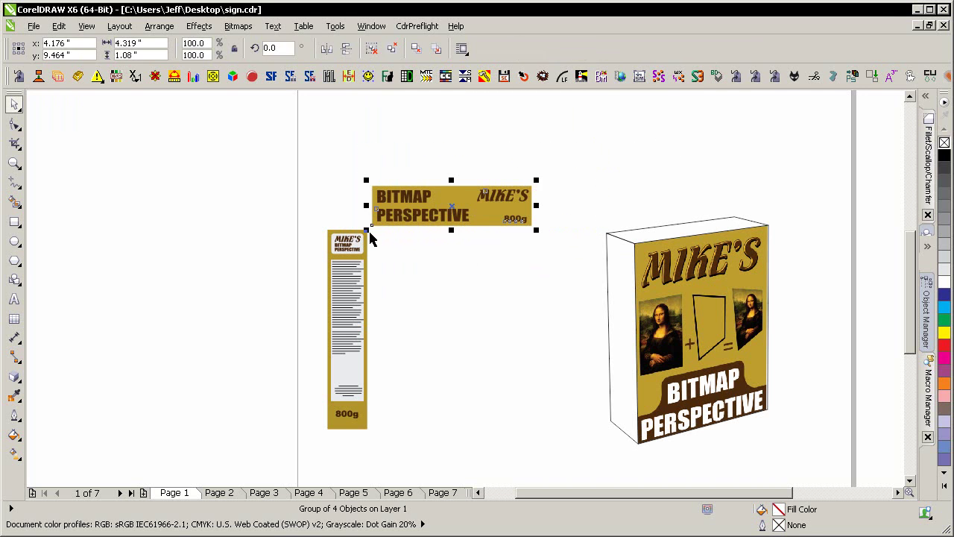
{"action": "left_click", "coordinate": [38, 77]}
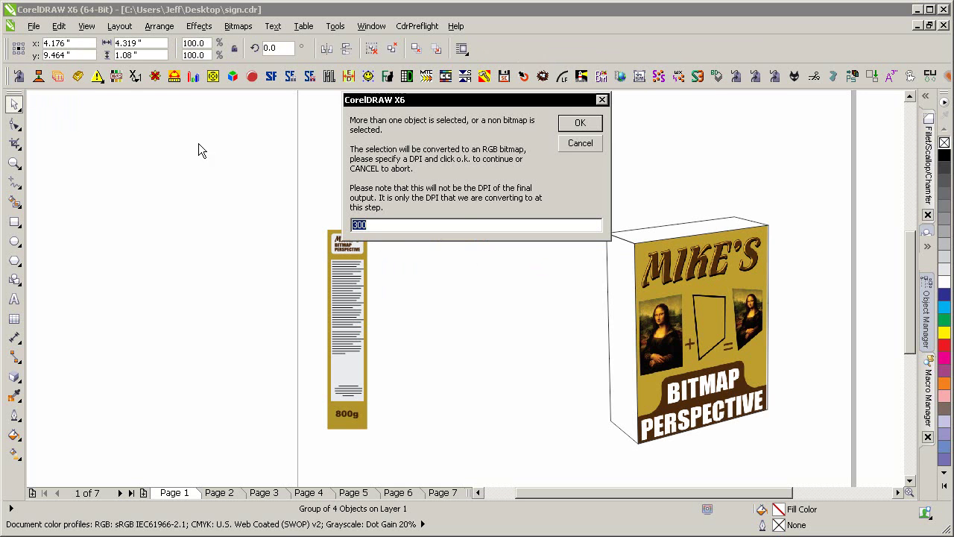
{"action": "left_click", "coordinate": [580, 123]}
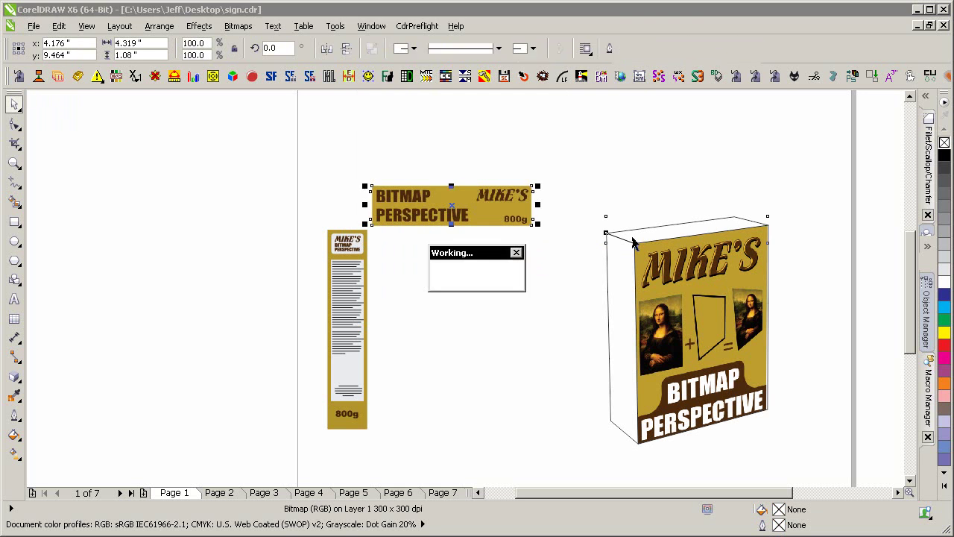
Map the 800g side panel onto the box's left face at 300 dpi
{"action": "left_click_drag", "start_coordinate": [271, 194], "coordinate": [410, 446]}
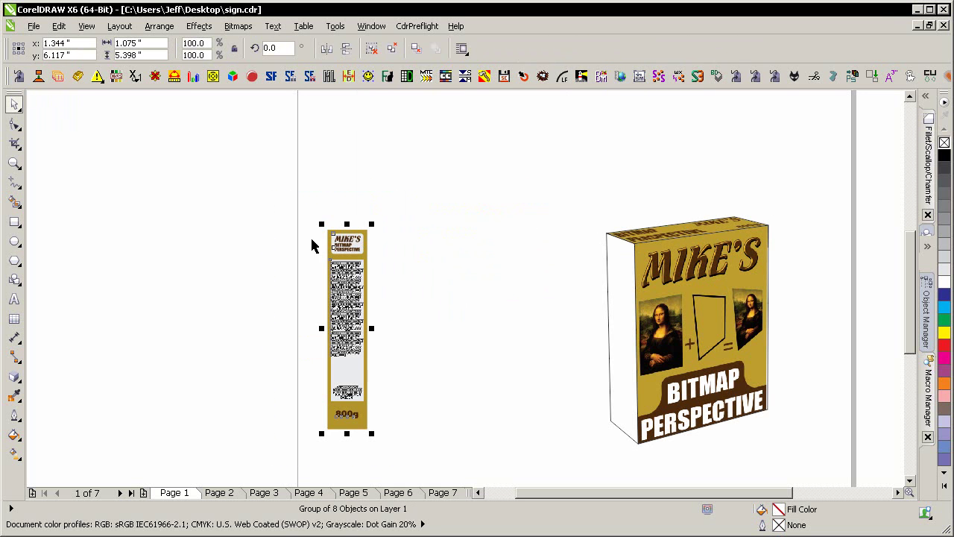
{"action": "left_click", "coordinate": [39, 77]}
{"action": "left_click", "coordinate": [579, 123]}
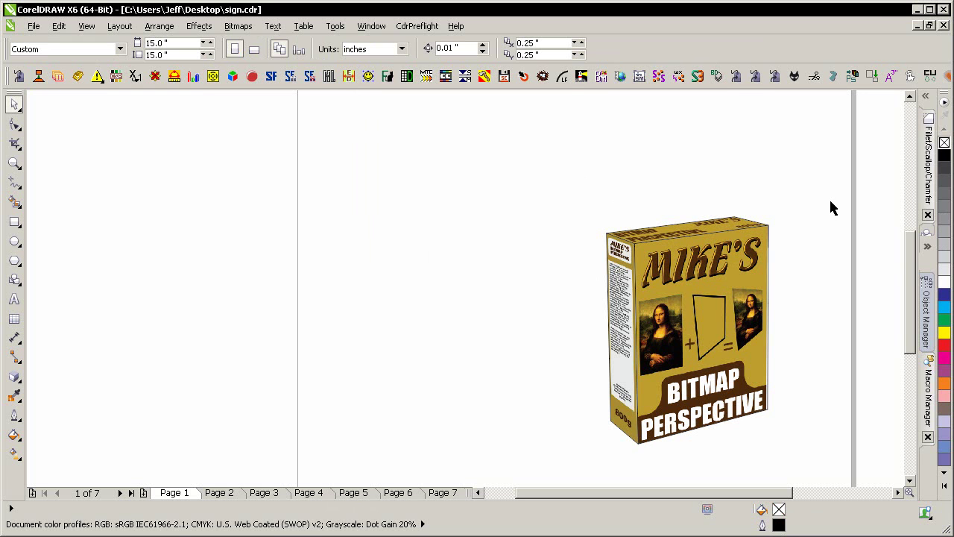
{"action": "key", "text": "F4"}
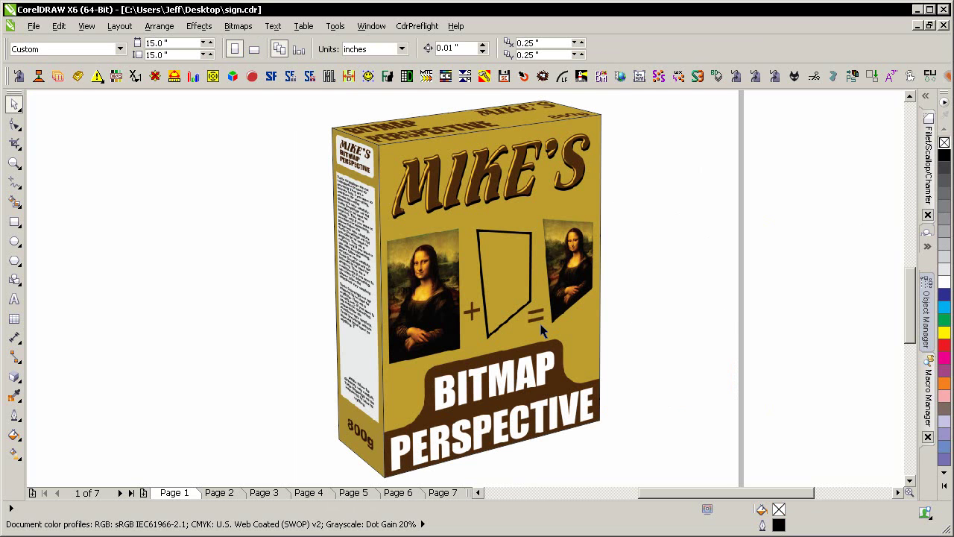
{"action": "key", "text": "ctrl+a"}
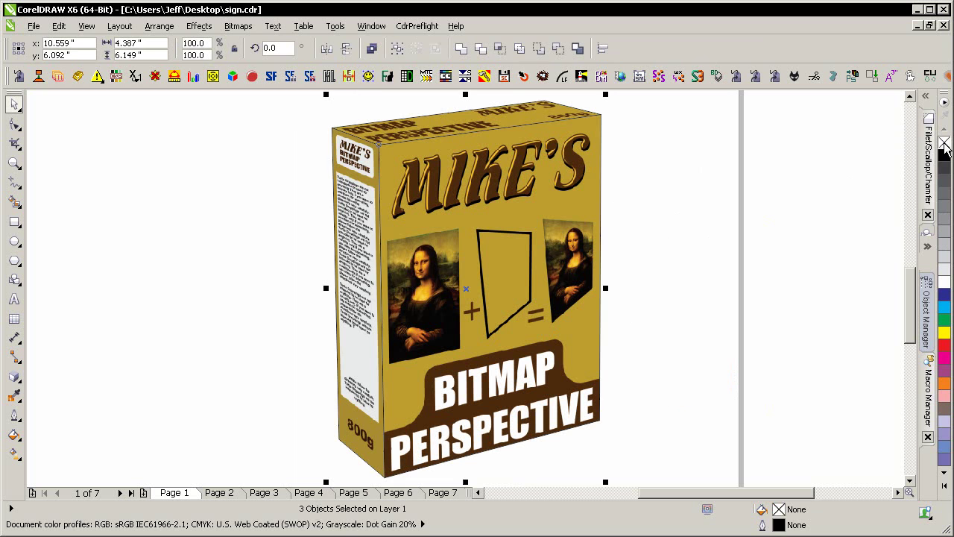
{"action": "left_click", "coordinate": [747, 231]}
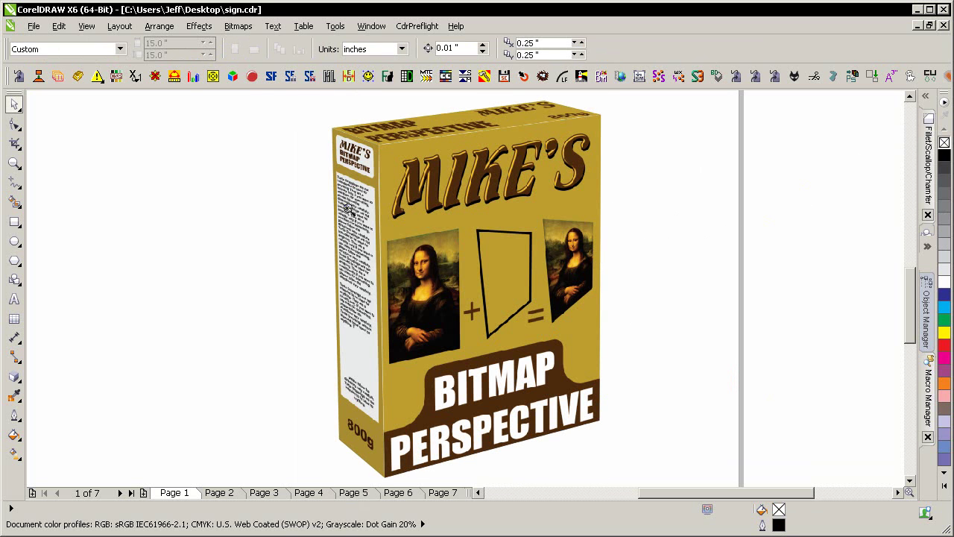
{"action": "scroll", "coordinate": [361, 224], "scroll_direction": "up", "scroll_amount": 5}
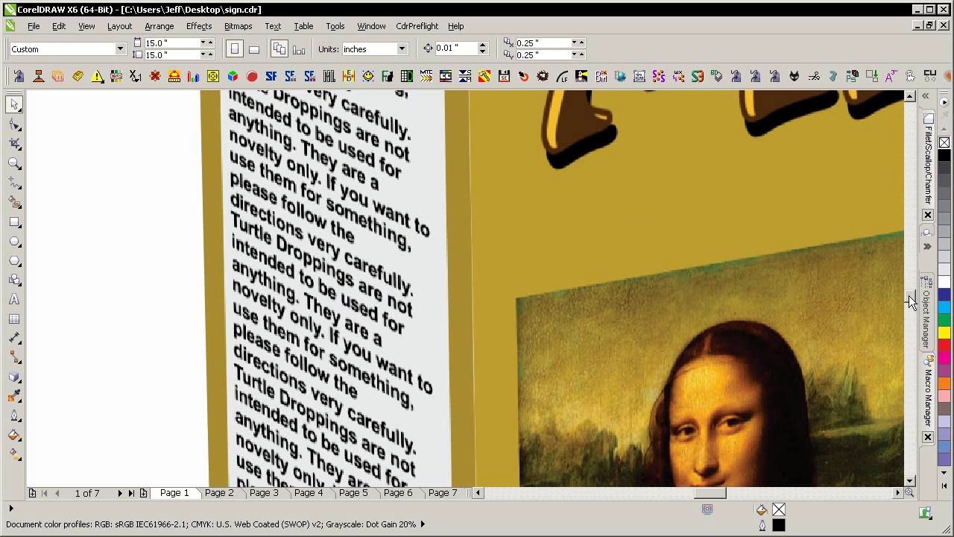
{"action": "scroll", "coordinate": [910, 295], "scroll_direction": "up", "scroll_amount": 3}
{"action": "key", "text": "F4"}
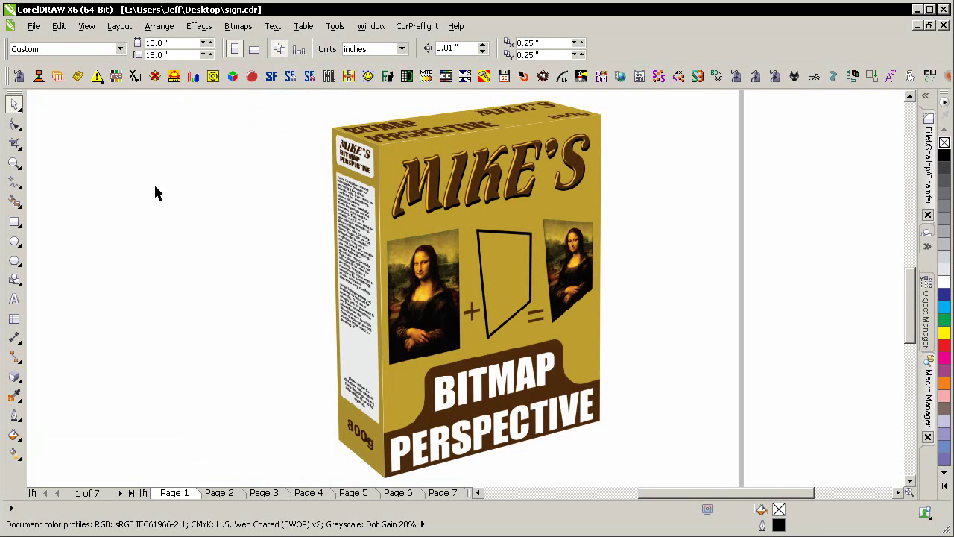
Convert all three box faces into one 300 dpi RGB bitmap without a transparent background
{"action": "key", "text": "ctrl+a"}
{"action": "left_click", "coordinate": [58, 26]}
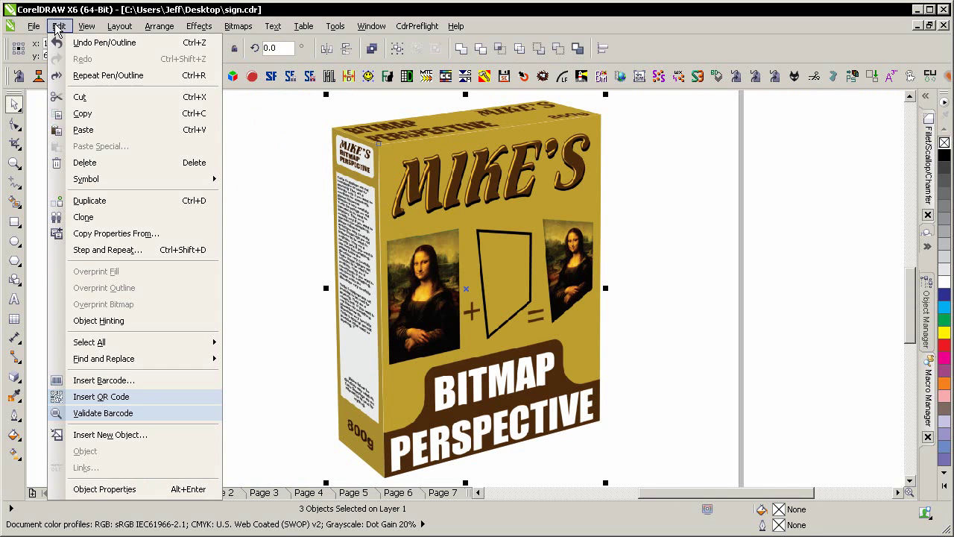
{"action": "mouse_move", "coordinate": [239, 26]}
{"action": "left_click", "coordinate": [246, 42]}
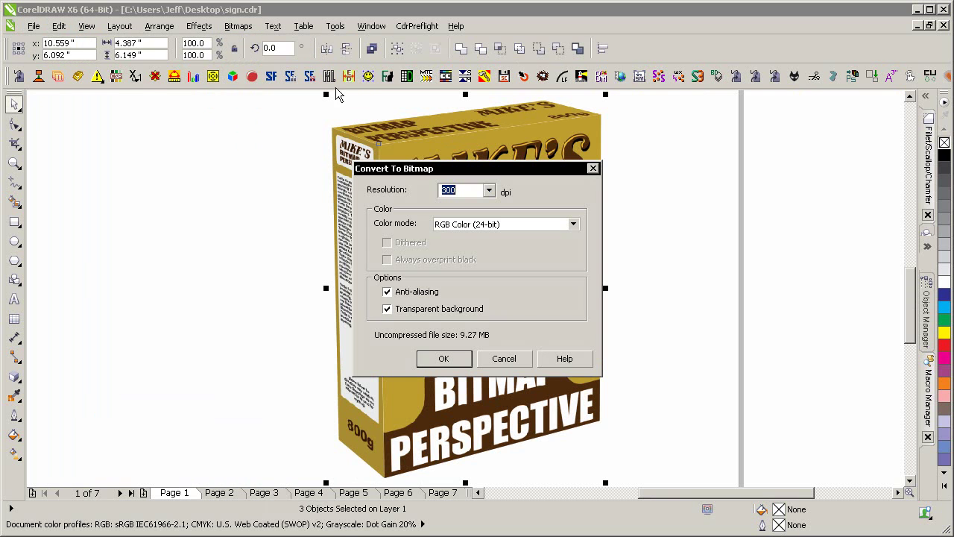
{"action": "left_click", "coordinate": [447, 310]}
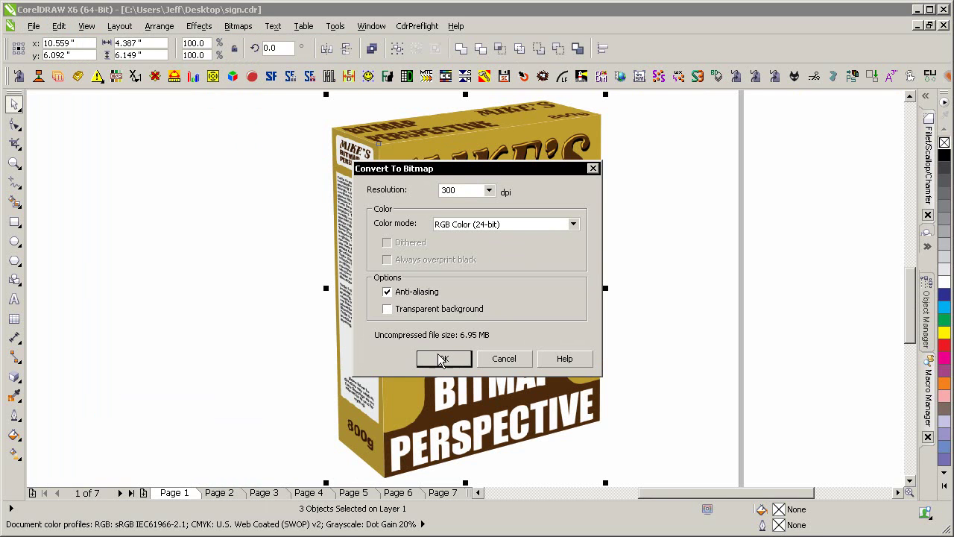
{"action": "left_click", "coordinate": [446, 310]}
{"action": "left_click", "coordinate": [444, 359]}
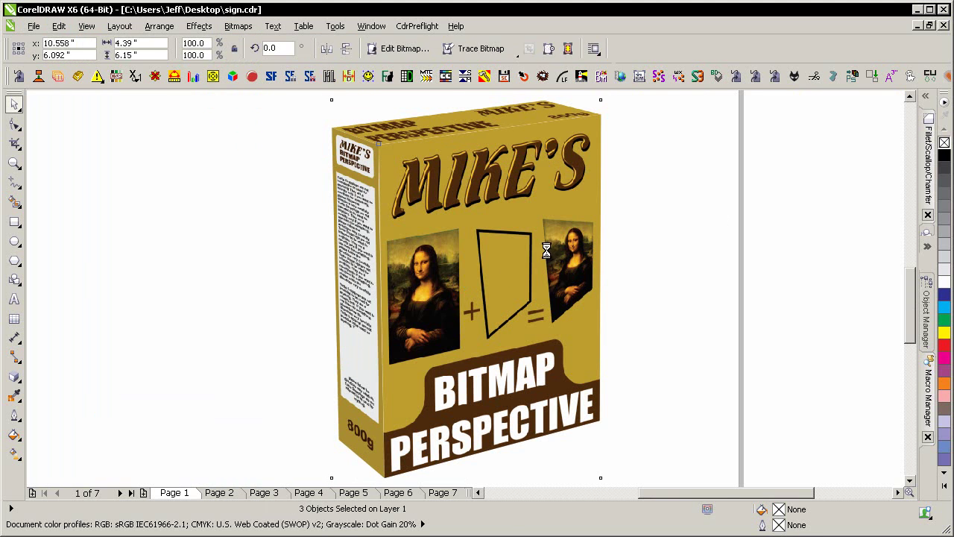
{"action": "left_click", "coordinate": [675, 205]}
{"action": "scroll", "coordinate": [404, 244], "scroll_direction": "up", "scroll_amount": 3}
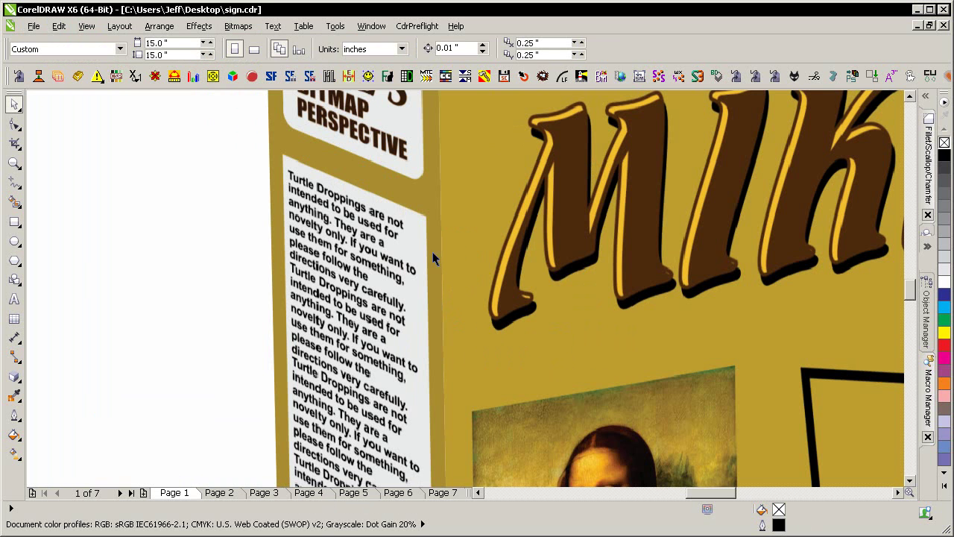
{"action": "scroll", "coordinate": [881, 267], "scroll_direction": "down", "scroll_amount": 4}
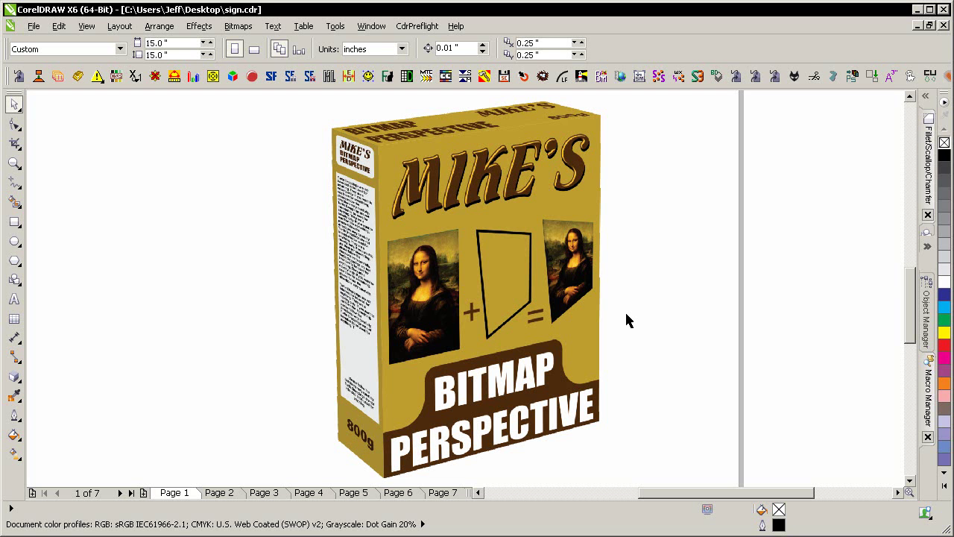
Go to Page 2 and zoom in to inspect the livestock insurance ad
{"action": "key", "text": "Page_Down"}
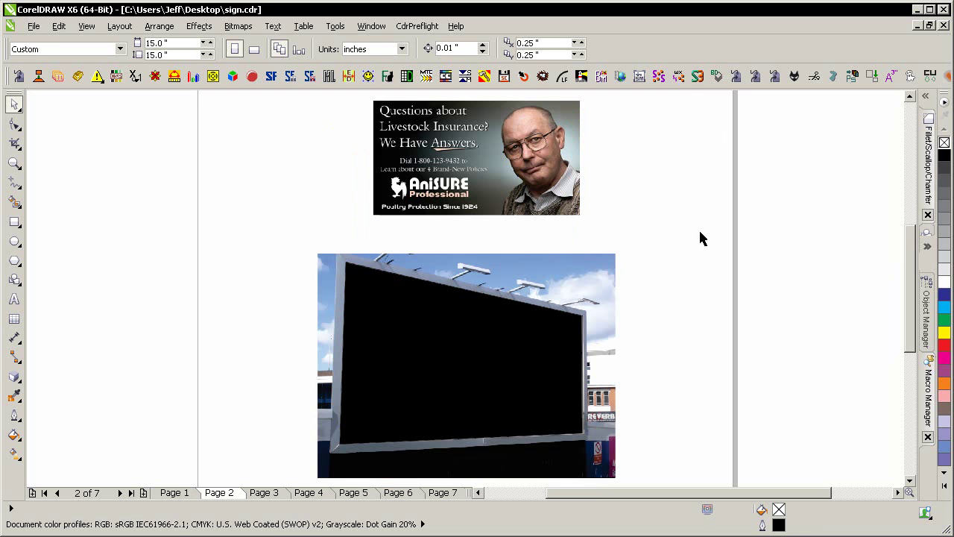
{"action": "left_click_drag", "start_coordinate": [510, 170], "coordinate": [504, 188]}
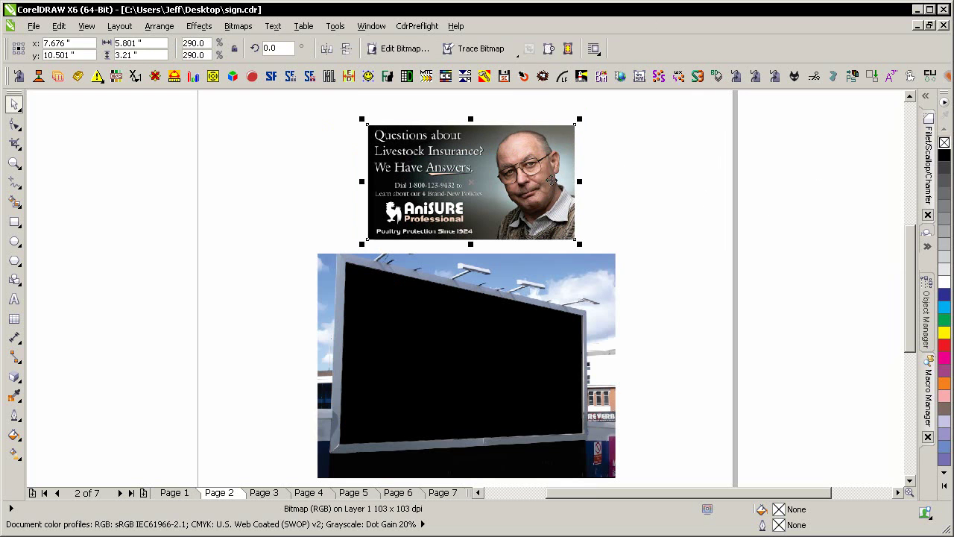
{"action": "key", "text": "Escape"}
{"action": "key", "text": "F2"}
{"action": "left_click_drag", "start_coordinate": [341, 111], "coordinate": [572, 240]}
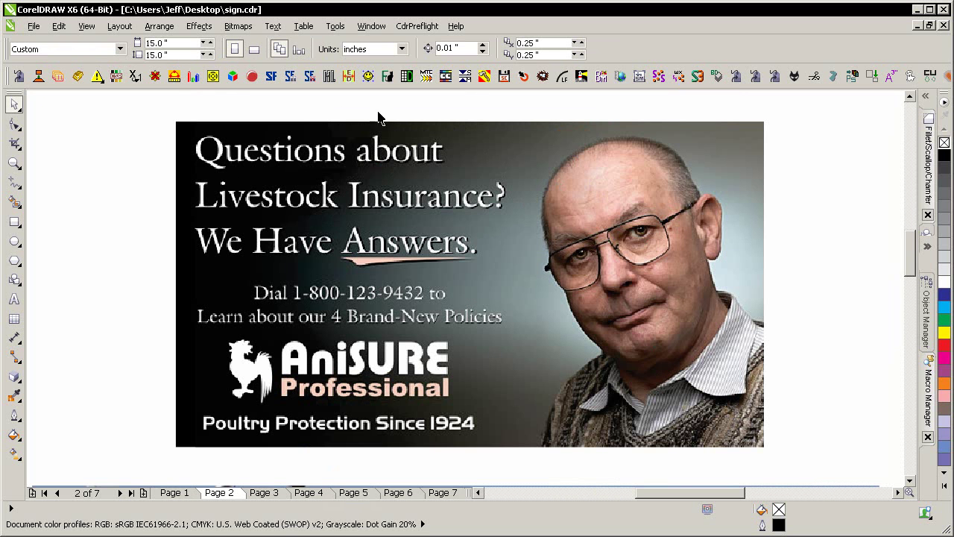
{"action": "key", "text": "F4"}
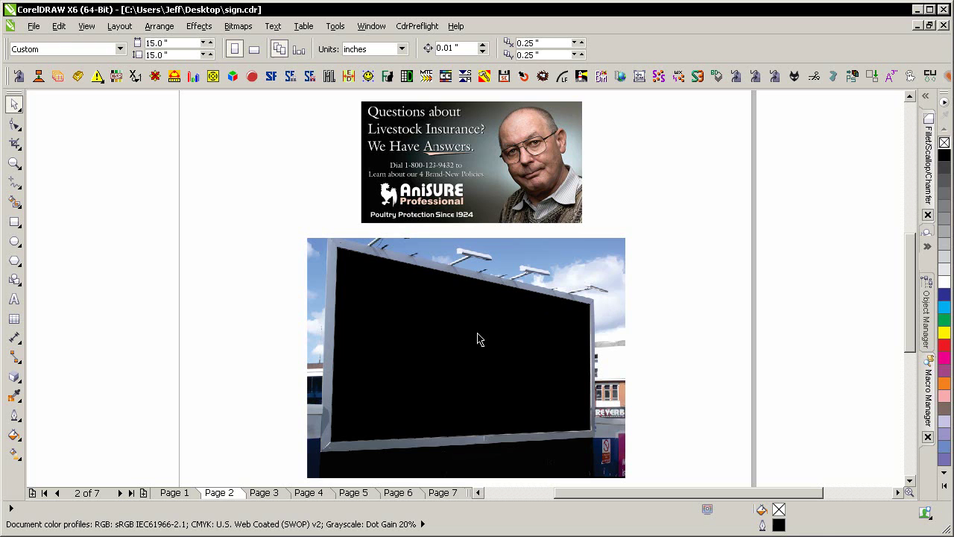
Map the AniSURE ad onto the billboard's black panel in perspective
{"action": "left_click_drag", "start_coordinate": [478, 335], "coordinate": [748, 225]}
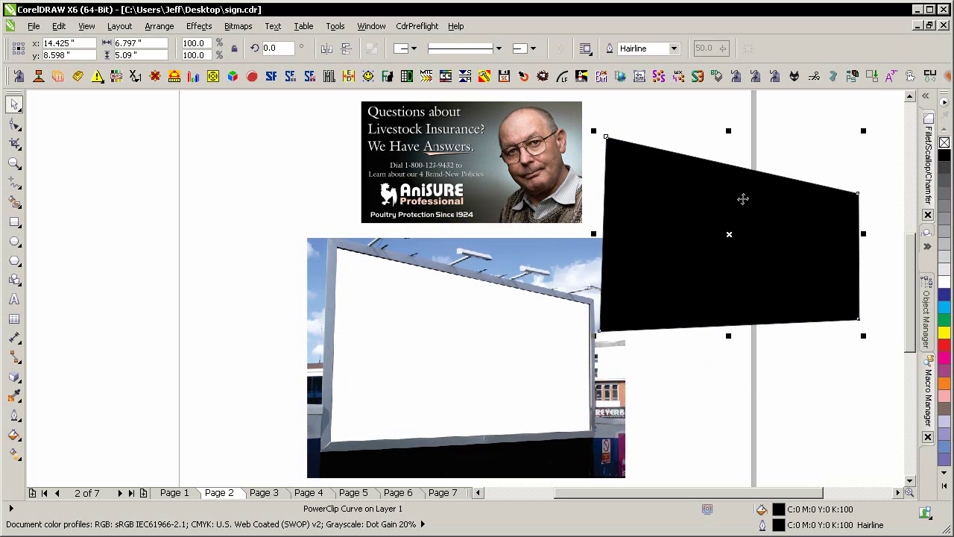
{"action": "key", "text": "ctrl+z"}
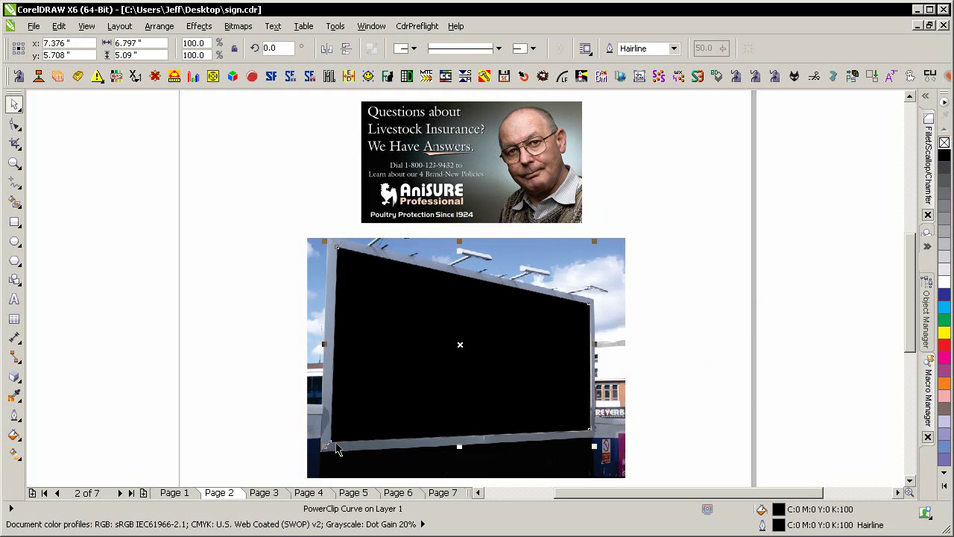
{"action": "left_click", "coordinate": [460, 174]}
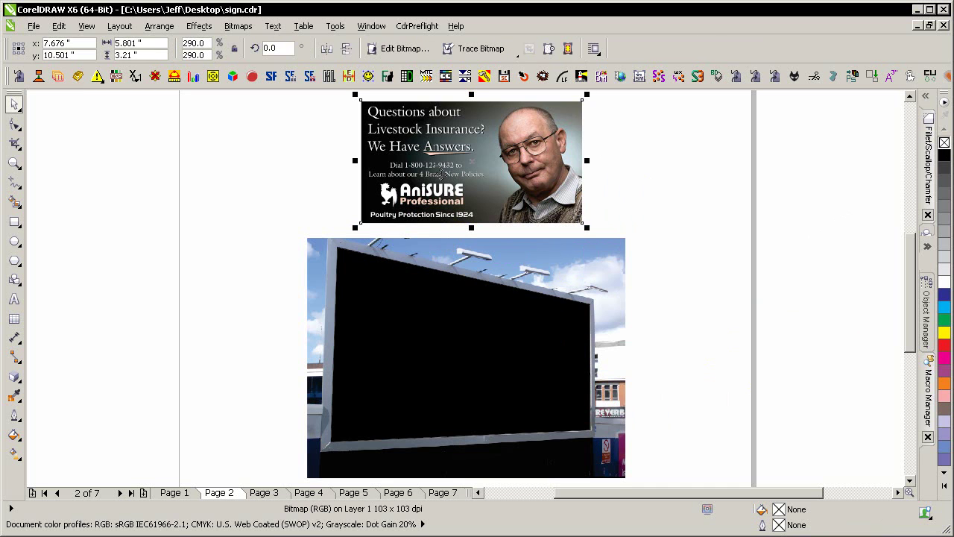
{"action": "left_click", "coordinate": [438, 325]}
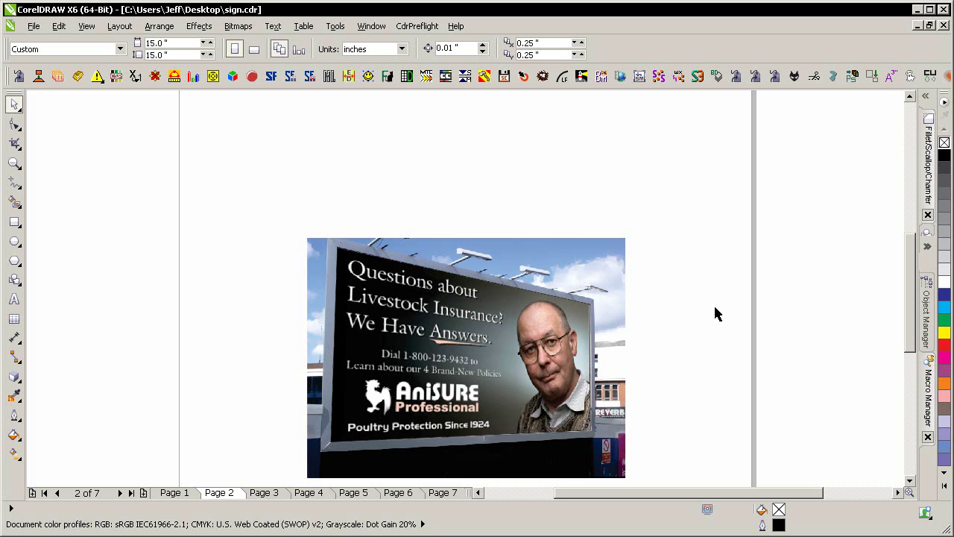
Map the SUPPORT YOUR LOCAL FIREMEN artwork onto the Page 3 billboard, then go to Page 4
{"action": "key", "text": "Page_Down"}
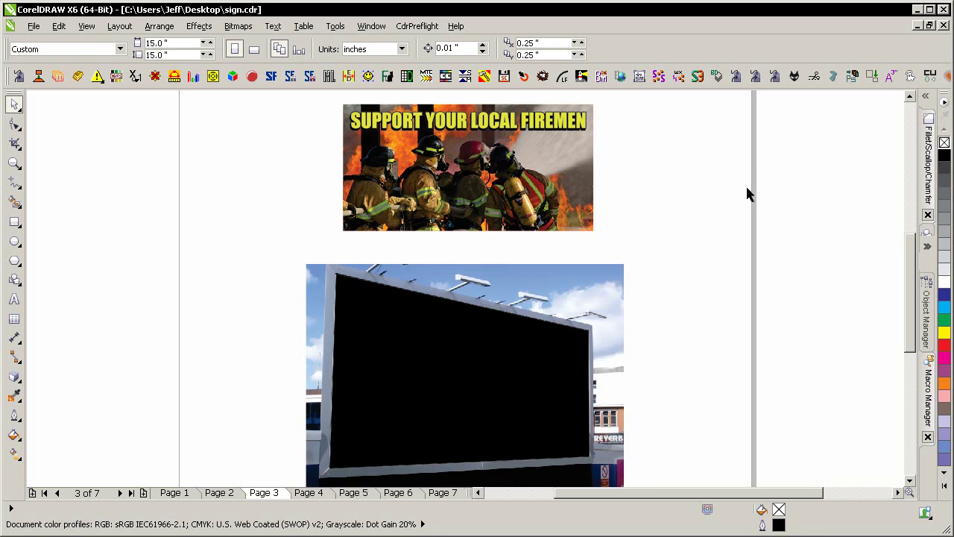
{"action": "left_click", "coordinate": [569, 205]}
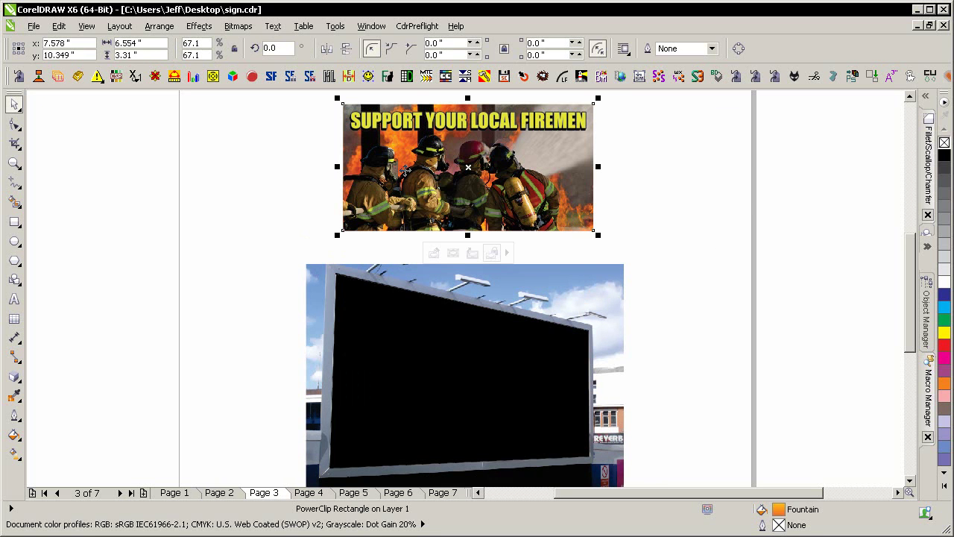
{"action": "left_click", "coordinate": [412, 126], "text": "ctrl"}
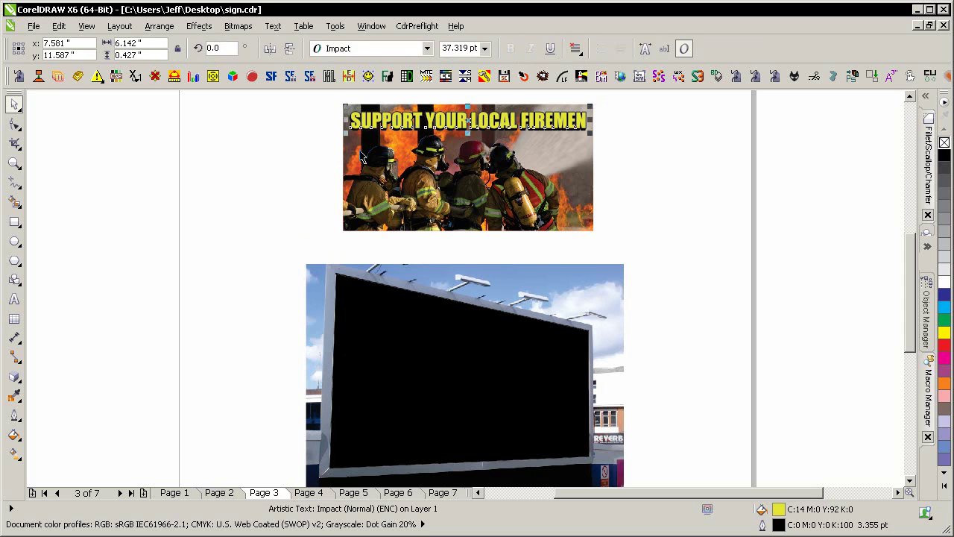
{"action": "left_click", "coordinate": [259, 221]}
{"action": "left_click_drag", "start_coordinate": [286, 262], "coordinate": [680, 93]}
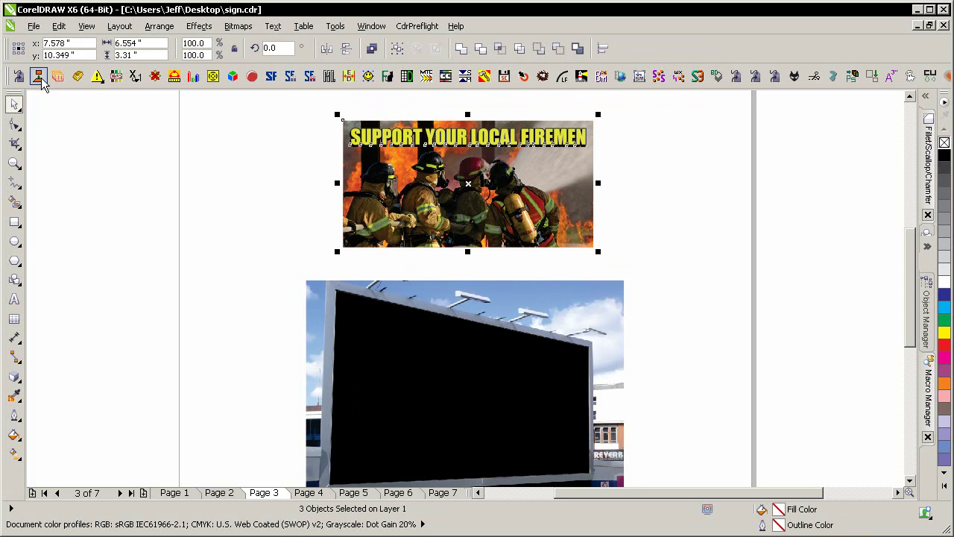
{"action": "left_click", "coordinate": [38, 77]}
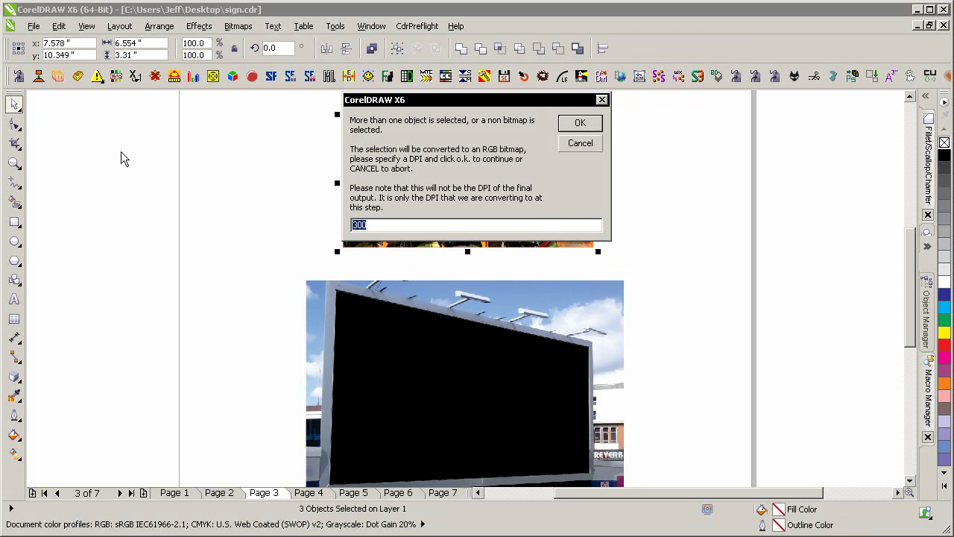
{"action": "left_click", "coordinate": [590, 123]}
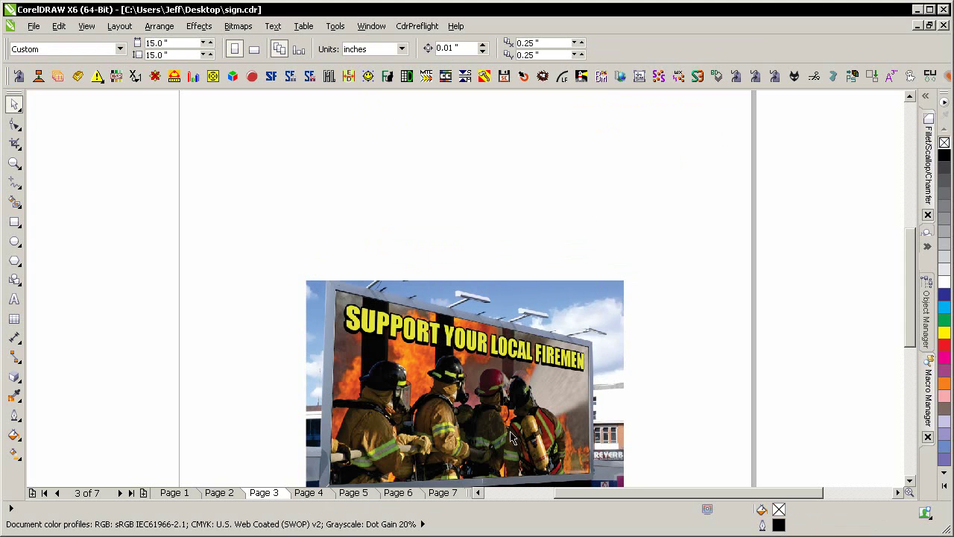
{"action": "scroll", "coordinate": [910, 322], "scroll_direction": "down", "scroll_amount": 3}
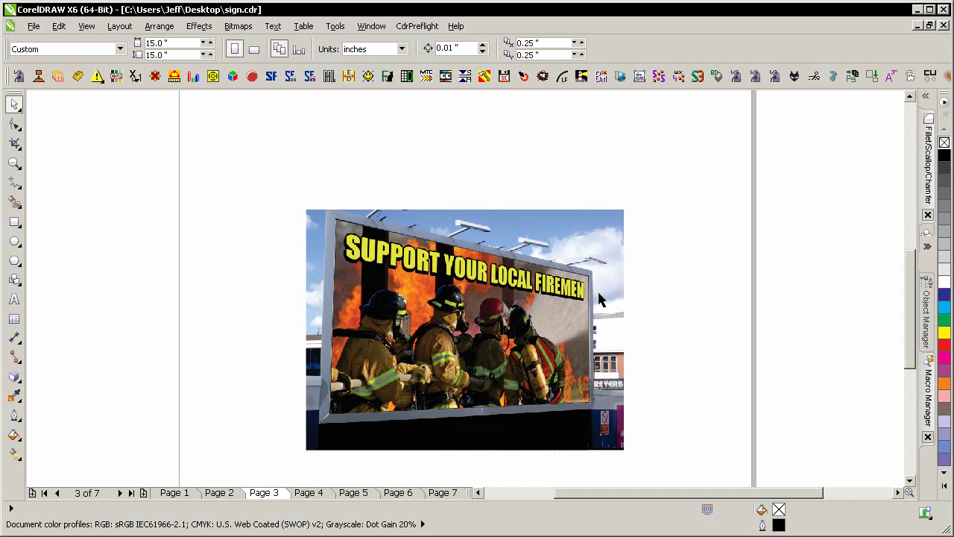
{"action": "key", "text": "Page_Down"}
Fit the CAKES! $2.99 ea. ONE DAY ONLY banner onto Page 4's billboard at 300 DPI
{"action": "scroll", "coordinate": [793, 270], "scroll_direction": "down", "scroll_amount": 1}
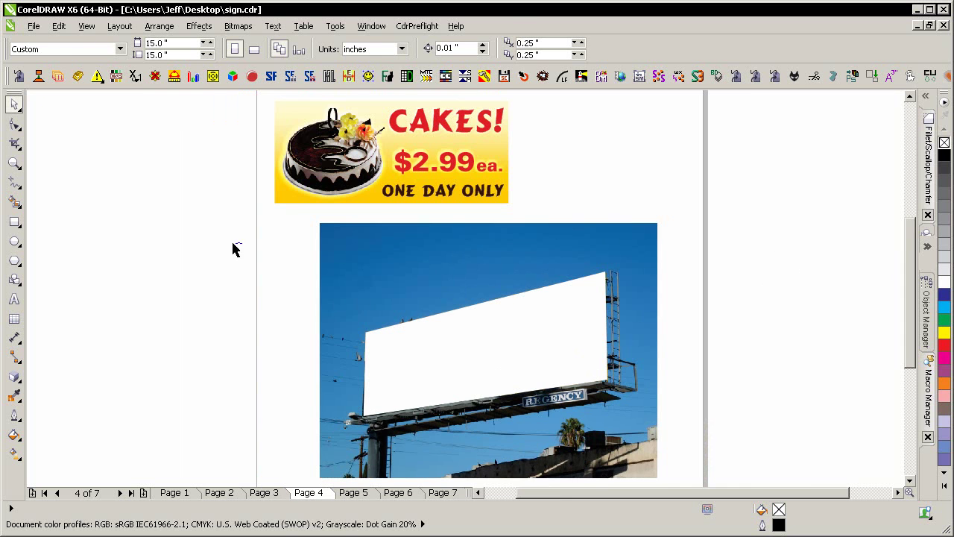
{"action": "left_click_drag", "start_coordinate": [232, 249], "coordinate": [543, 93]}
{"action": "left_click", "coordinate": [38, 76]}
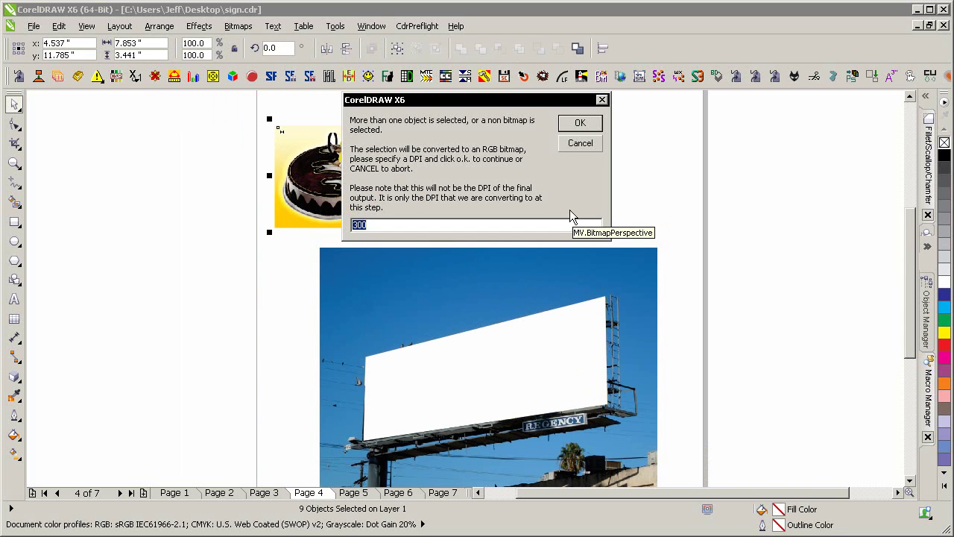
{"action": "key", "text": "Return"}
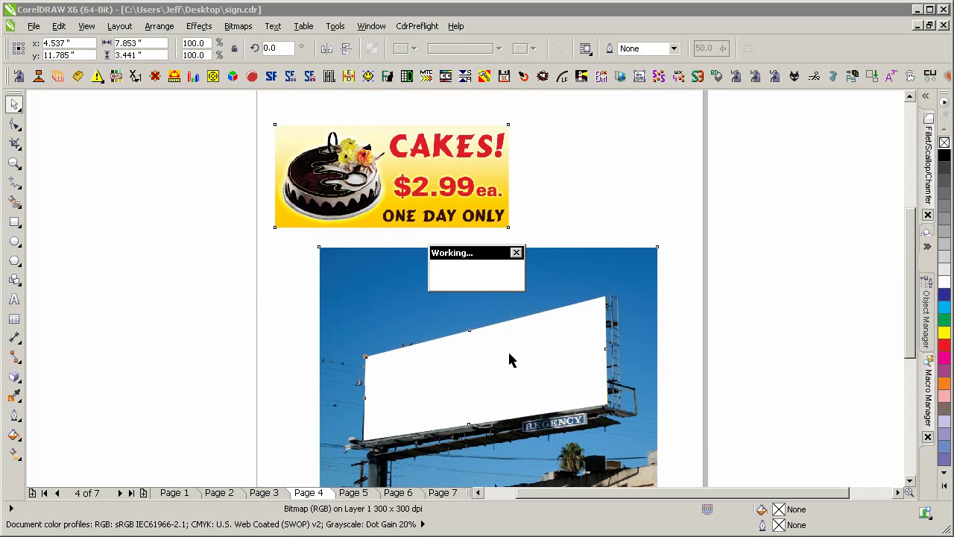
{"action": "left_click", "coordinate": [726, 305]}
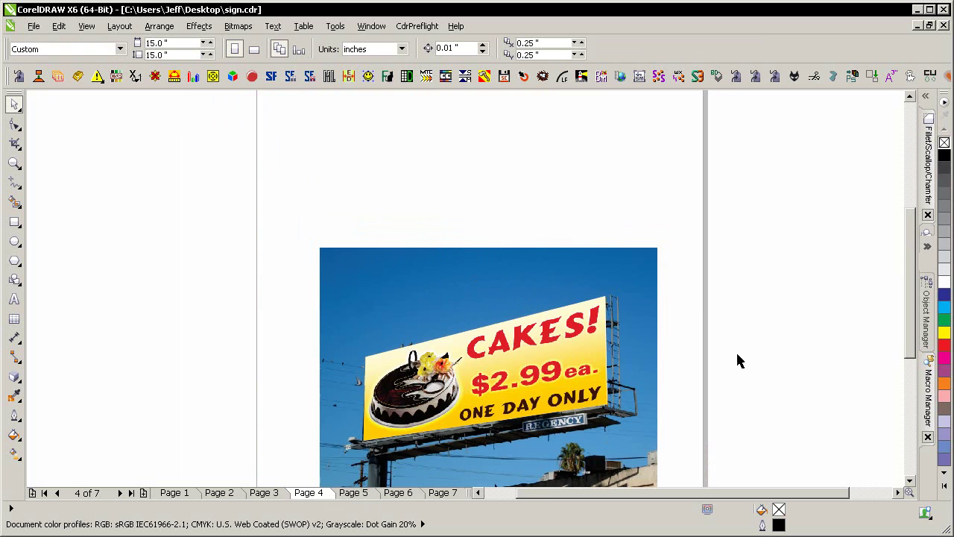
On Page 5, try a yellow fill behind the Liberty Chocolate logo, undo it, and select the logo
{"action": "key", "text": "Page_Down"}
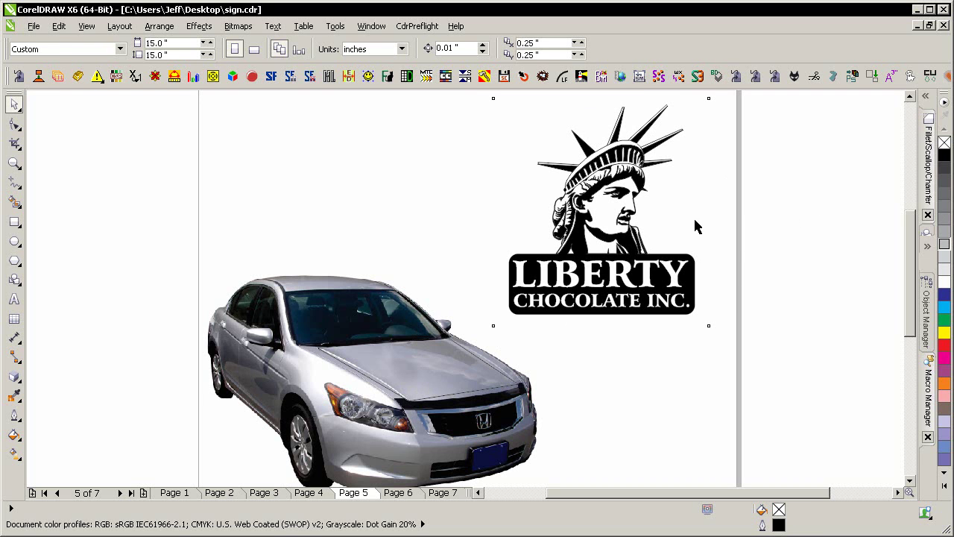
{"action": "left_click", "coordinate": [945, 333]}
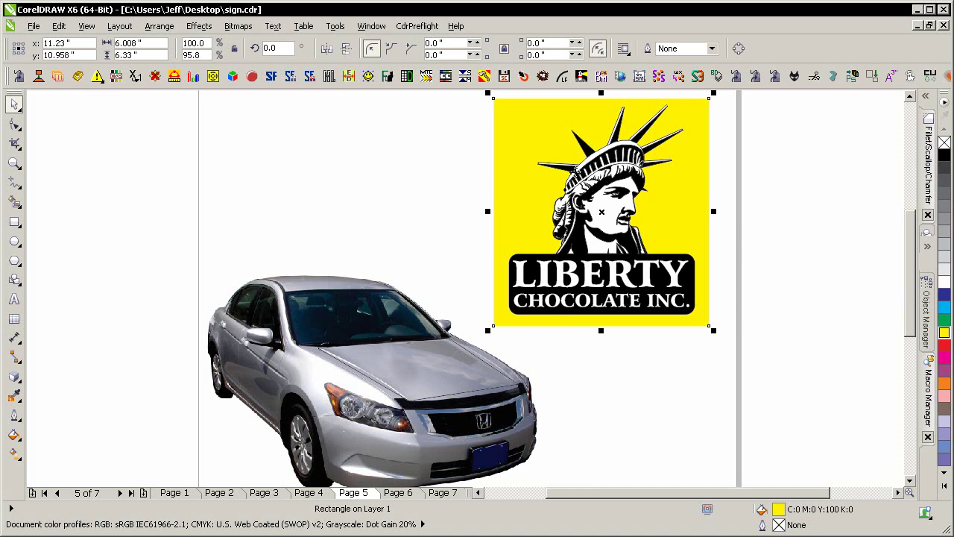
{"action": "left_click", "coordinate": [753, 313]}
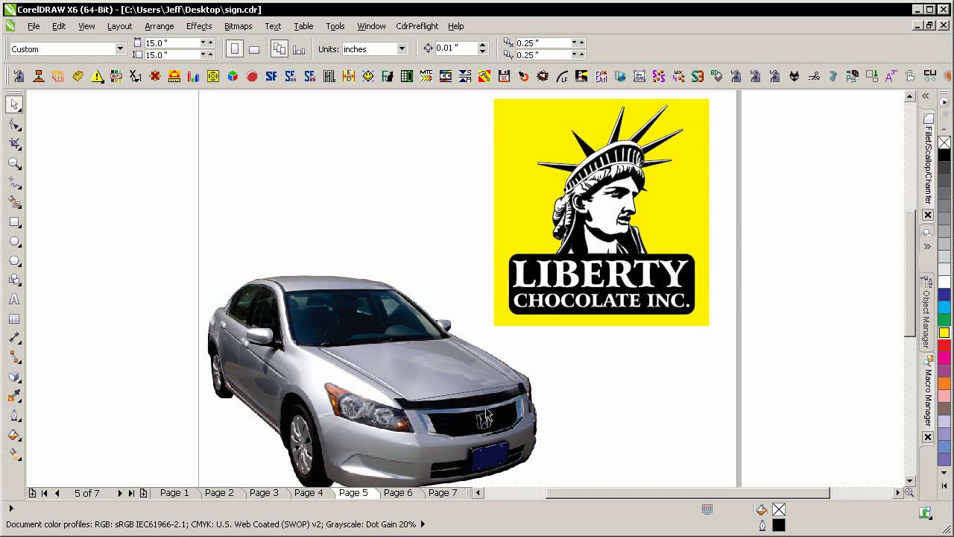
{"action": "key", "text": "ctrl+z"}
{"action": "left_click_drag", "start_coordinate": [776, 335], "coordinate": [445, 89]}
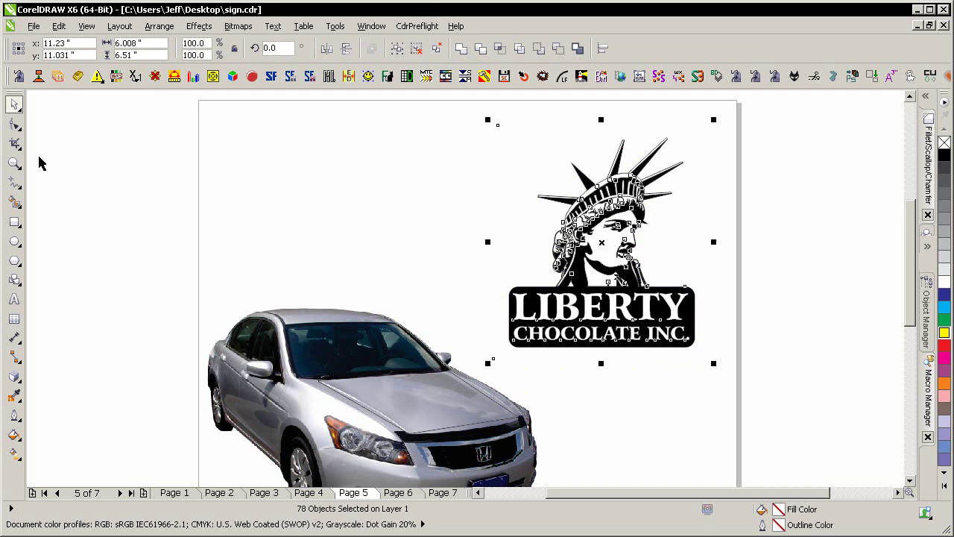
Map the logo onto the car hood with the BitmapPerspective macro at 300 DPI, then zoom in on the hood
{"action": "left_click", "coordinate": [38, 76]}
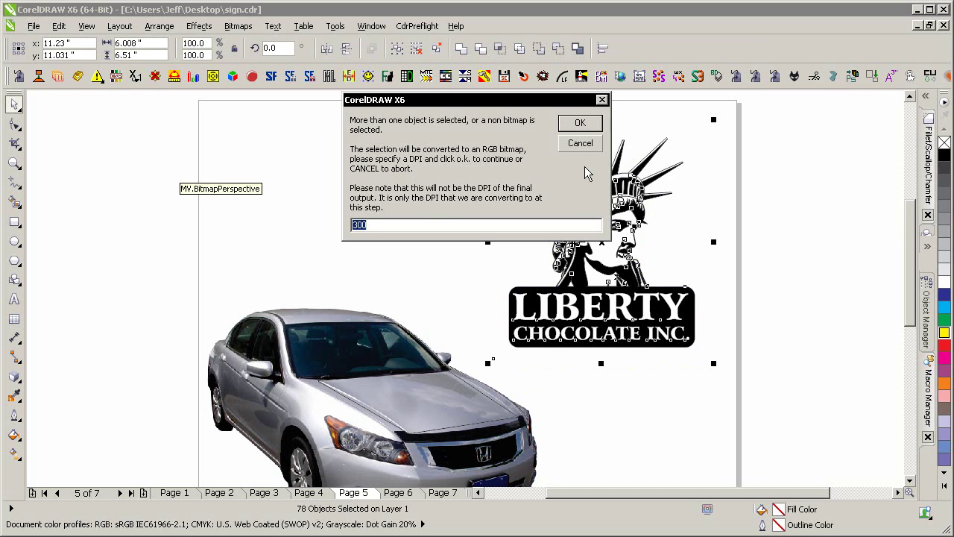
{"action": "left_click", "coordinate": [581, 124]}
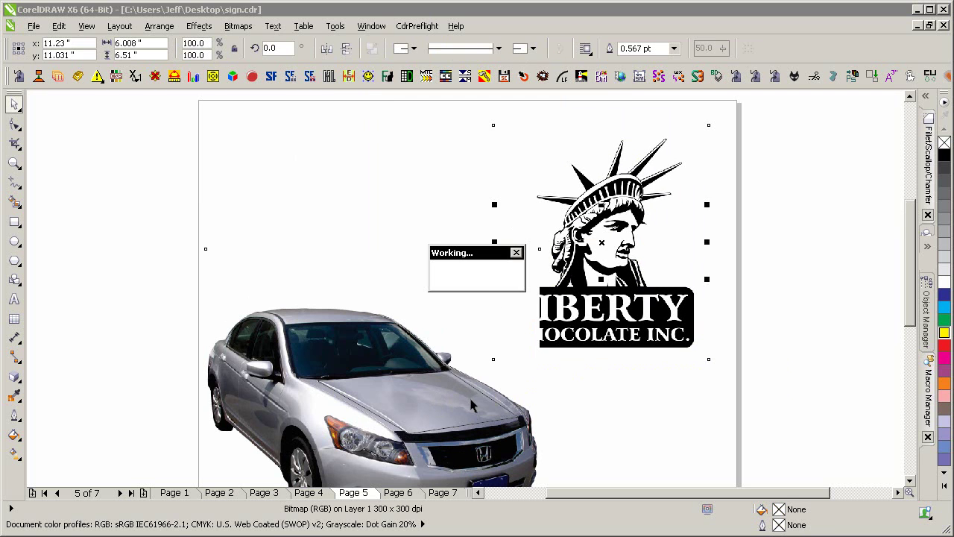
{"action": "left_click", "coordinate": [658, 306]}
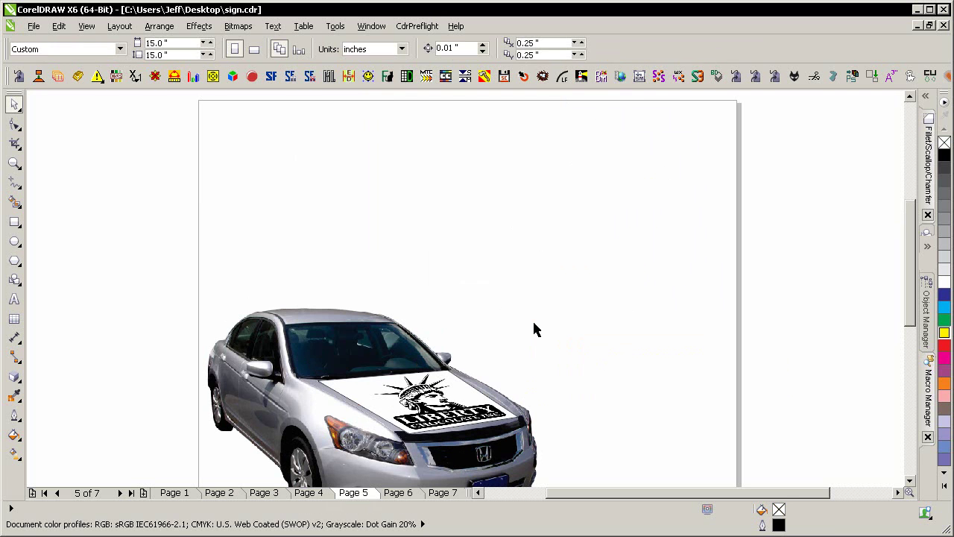
{"action": "left_click_drag", "start_coordinate": [273, 308], "coordinate": [597, 458]}
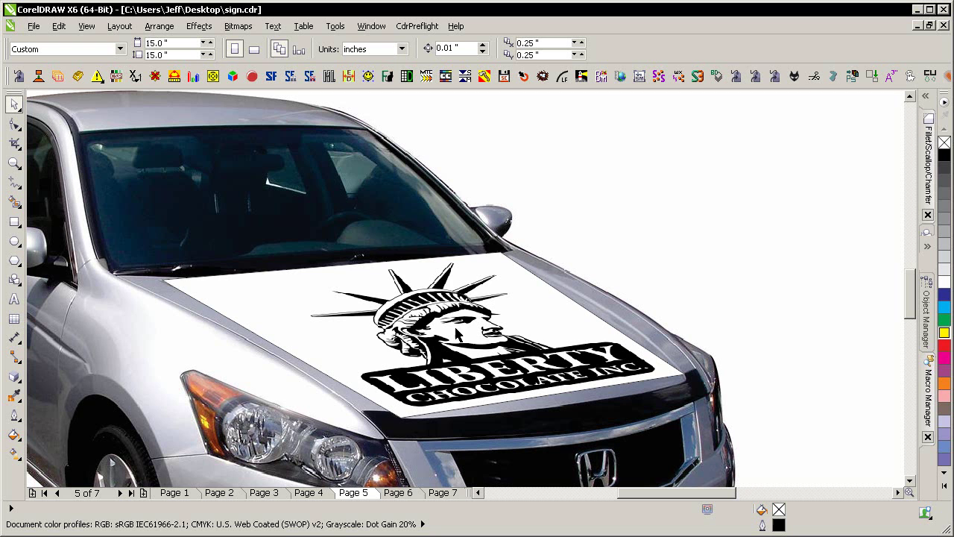
Enter the hood PowerClip, select the Liberty logo bitmap inside, and send it to PHOTO-PAINT
{"action": "left_click", "coordinate": [540, 299]}
{"action": "left_click", "coordinate": [539, 297], "text": "ctrl"}
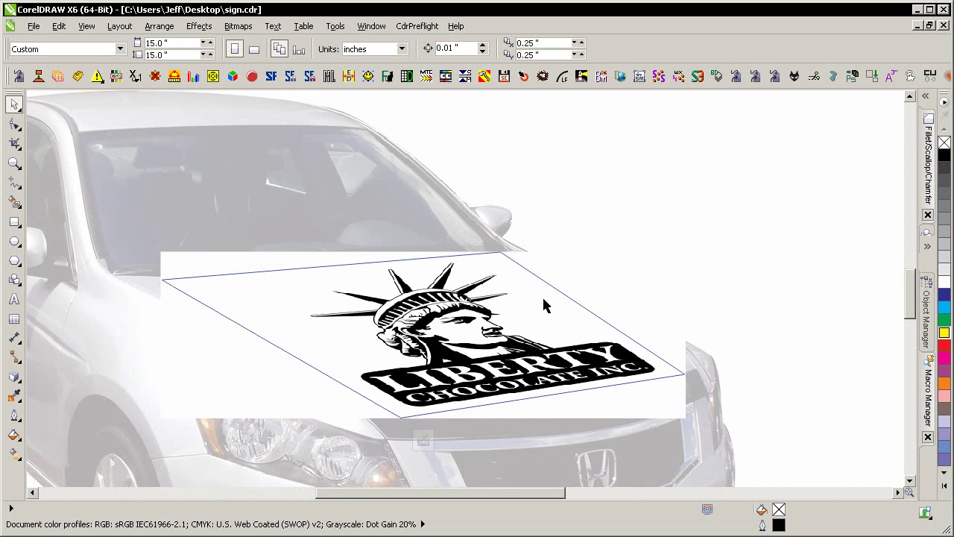
{"action": "left_click", "coordinate": [570, 360]}
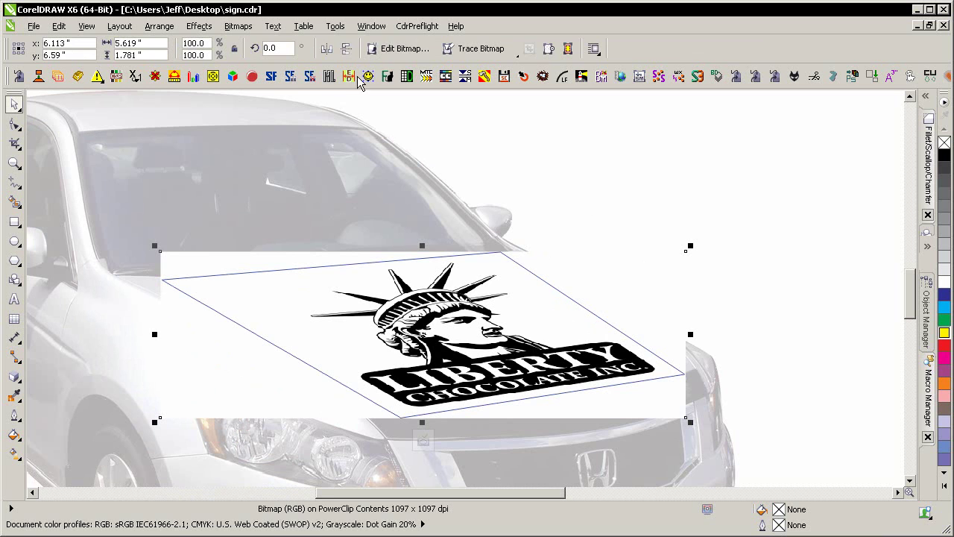
{"action": "left_click", "coordinate": [405, 50]}
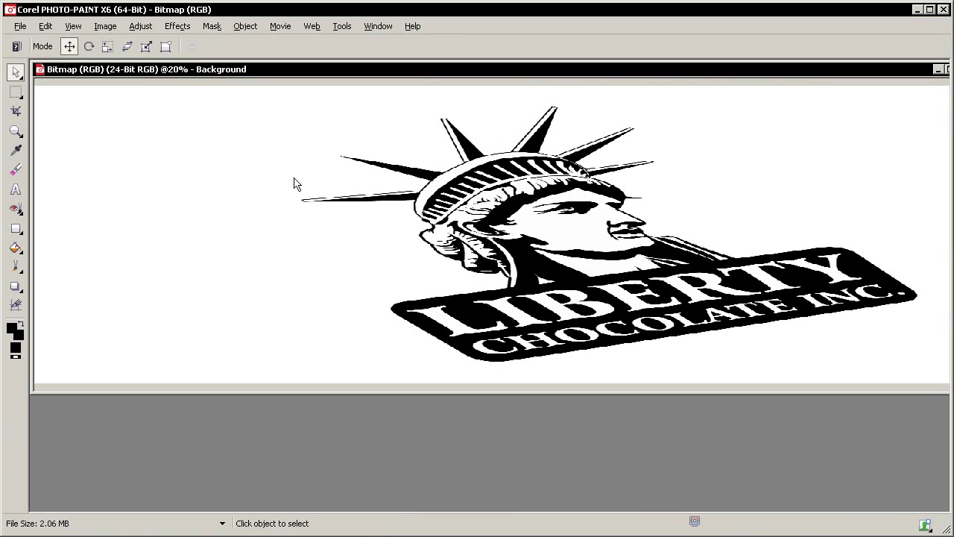
Magic-wand the white background, extend the mask to similar areas, and invert it onto the black logo
{"action": "key", "text": "w"}
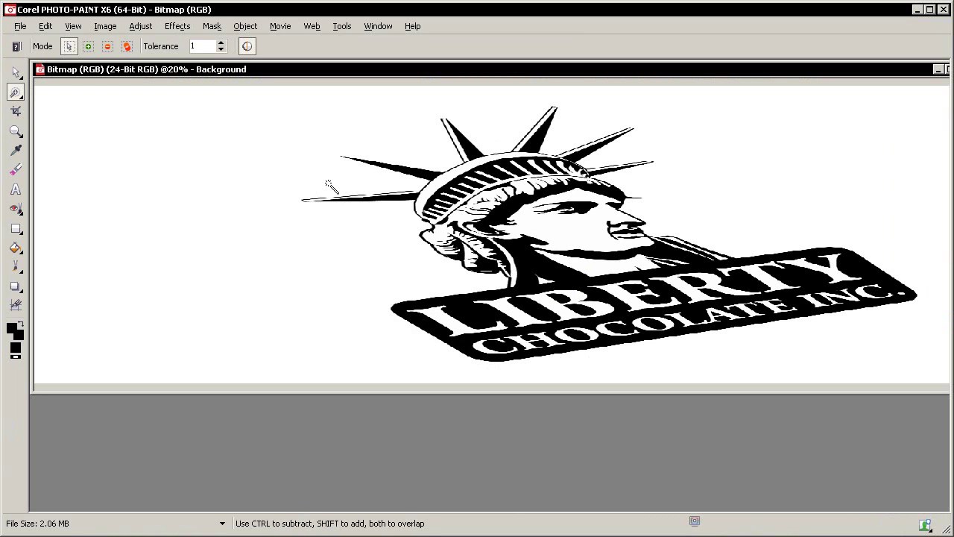
{"action": "left_click", "coordinate": [423, 138]}
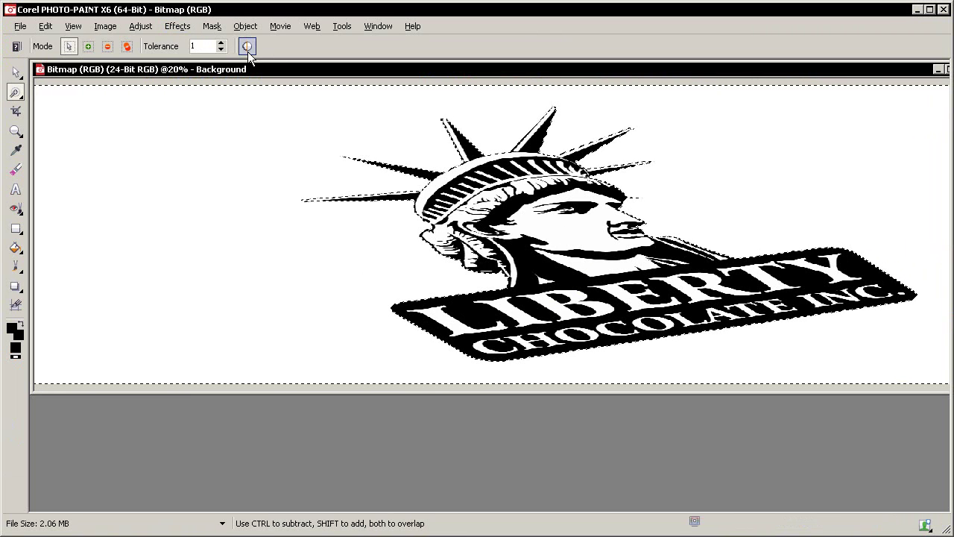
{"action": "left_click", "coordinate": [212, 26]}
{"action": "mouse_move", "coordinate": [287, 202]}
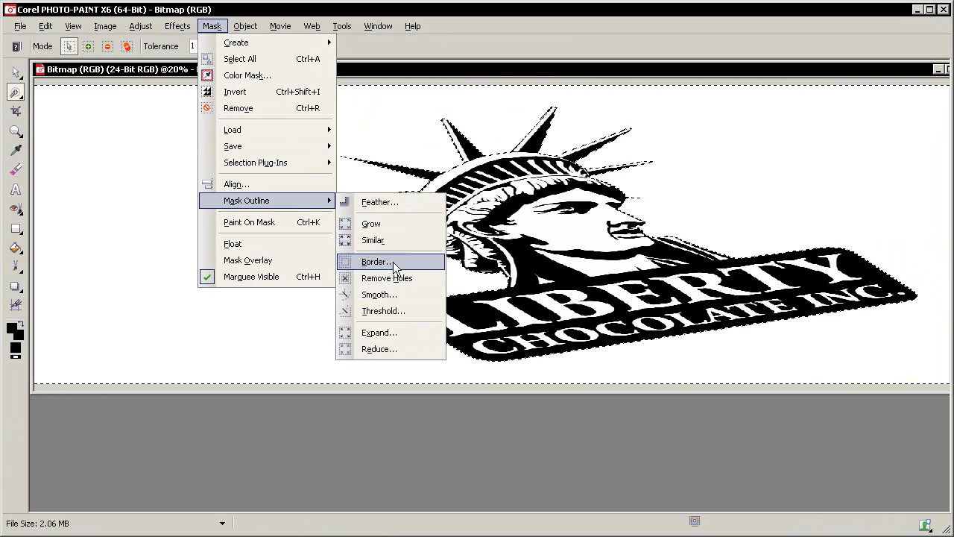
{"action": "left_click", "coordinate": [388, 240]}
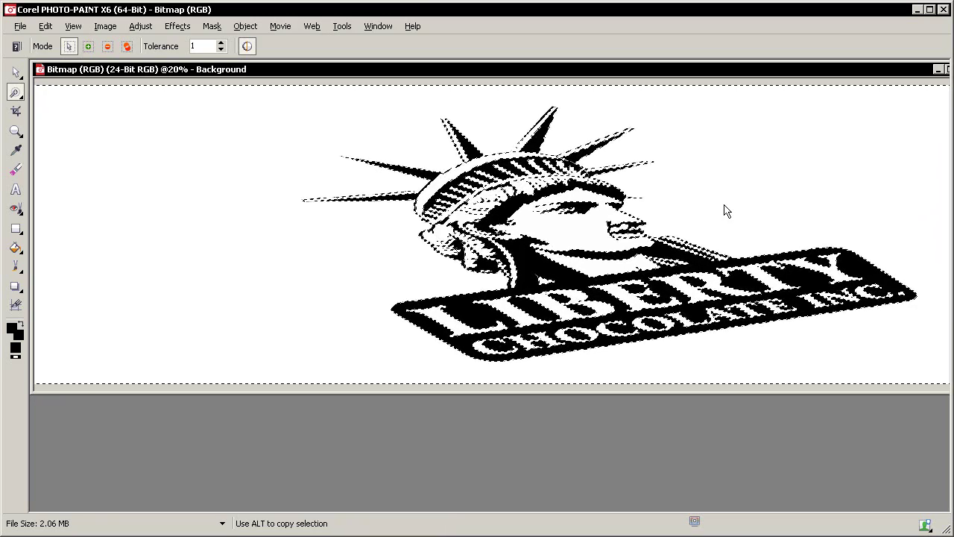
{"action": "left_click", "coordinate": [211, 26]}
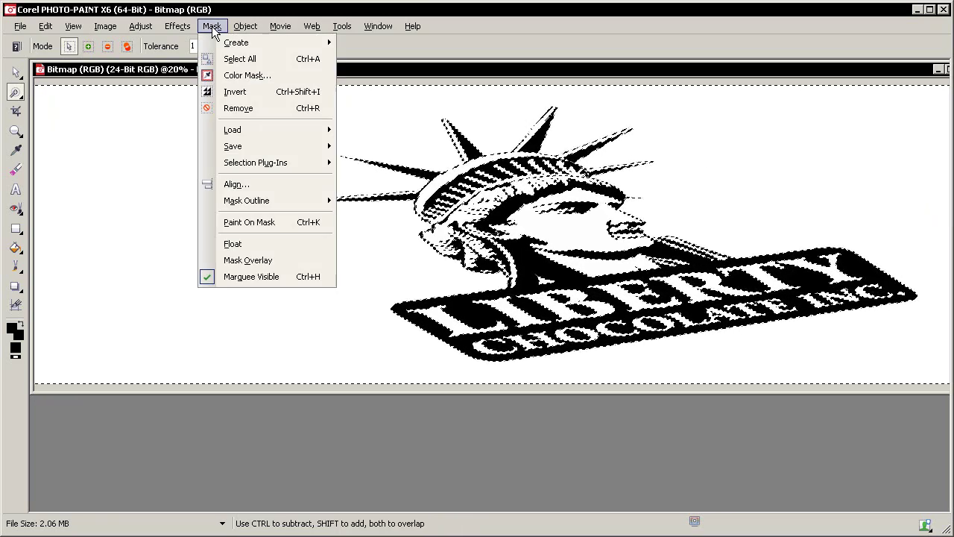
{"action": "left_click", "coordinate": [297, 94]}
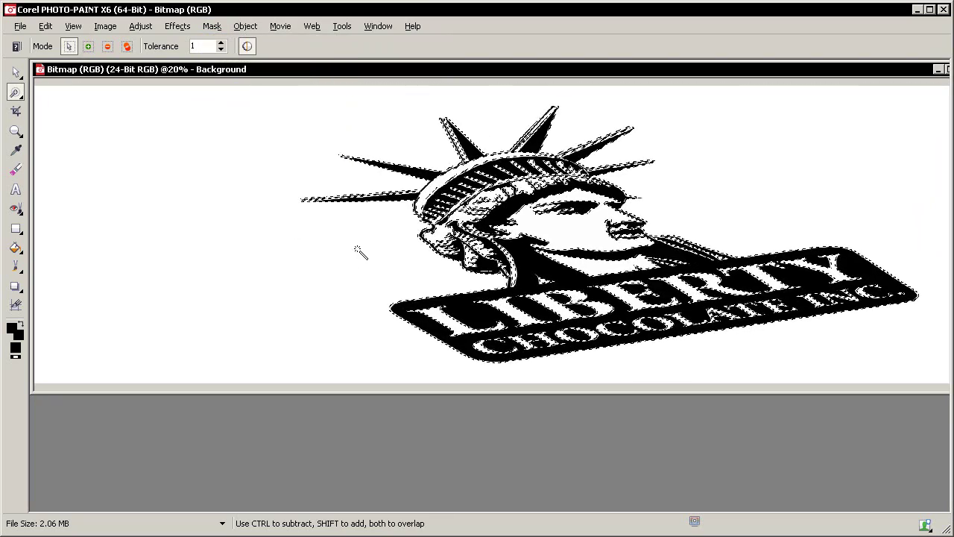
At 100% view, reduce the logo mask by 2 pixels, then close PHOTO-PAINT to return to CorelDRAW
{"action": "key", "text": "ctrl+1"}
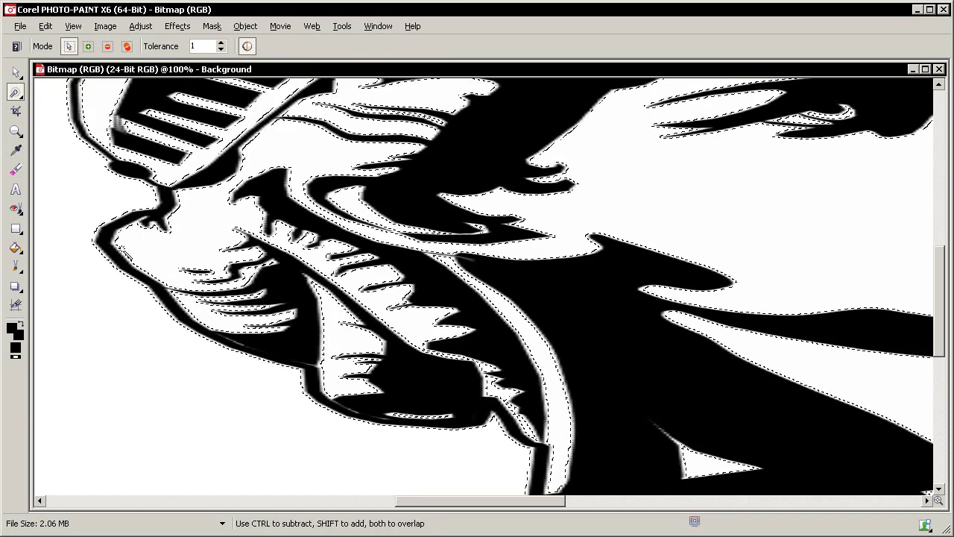
{"action": "left_click", "coordinate": [213, 27]}
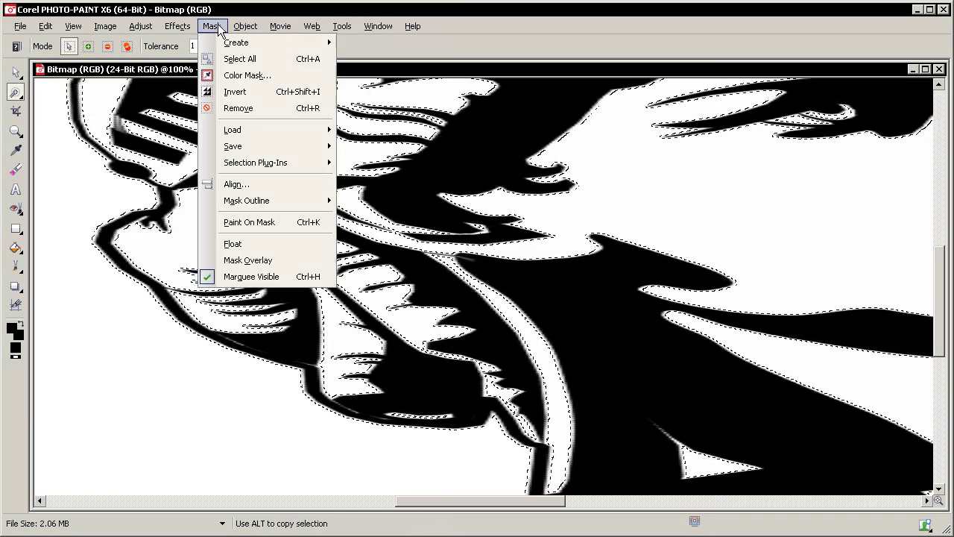
{"action": "mouse_move", "coordinate": [285, 202]}
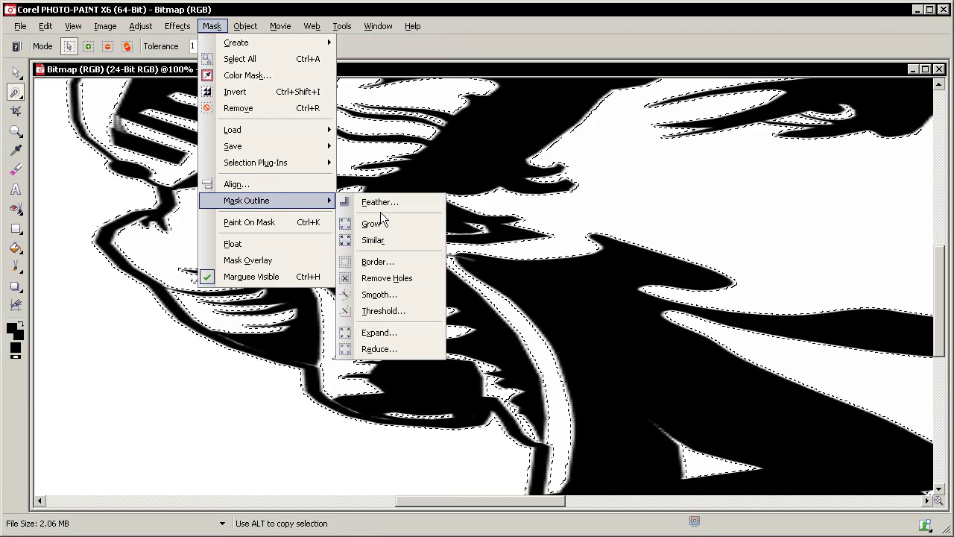
{"action": "left_click", "coordinate": [379, 349]}
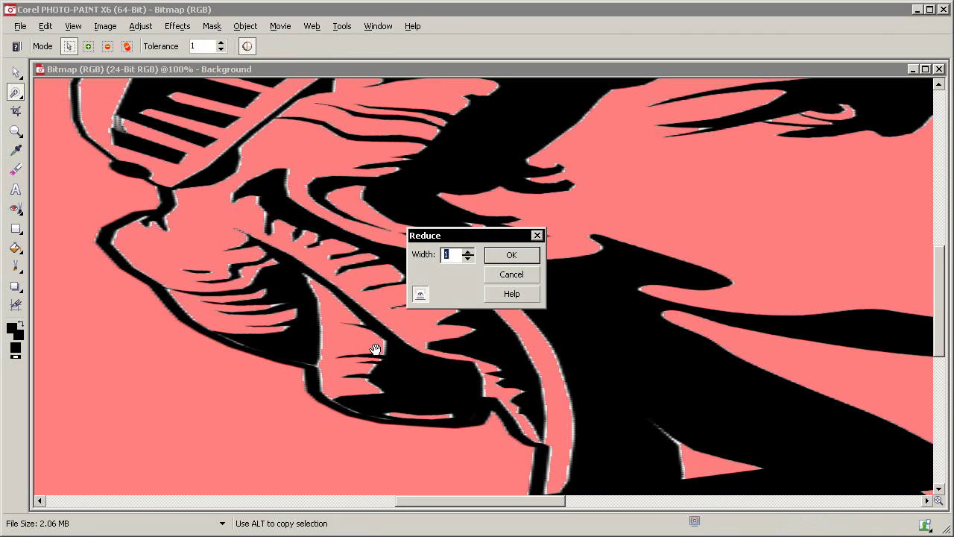
{"action": "left_click", "coordinate": [468, 252]}
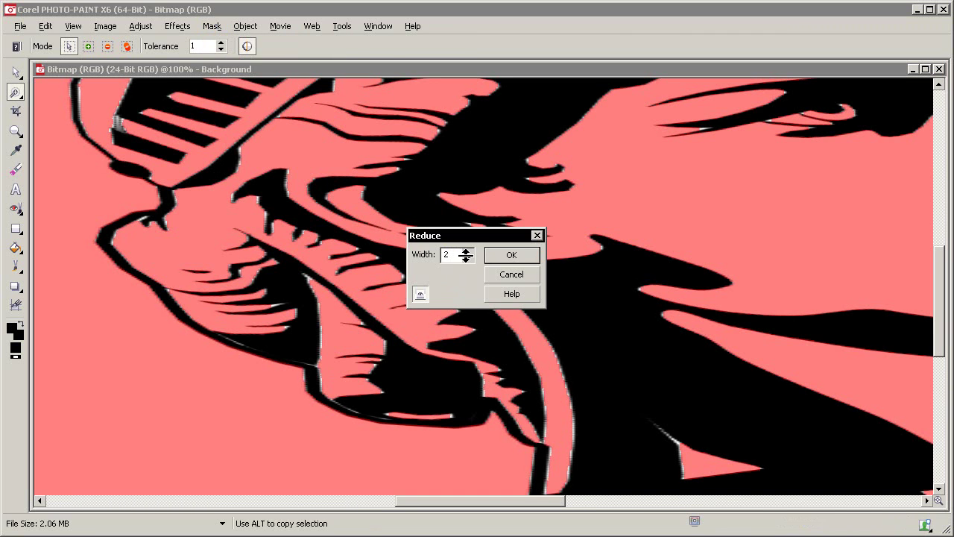
{"action": "left_click", "coordinate": [525, 255]}
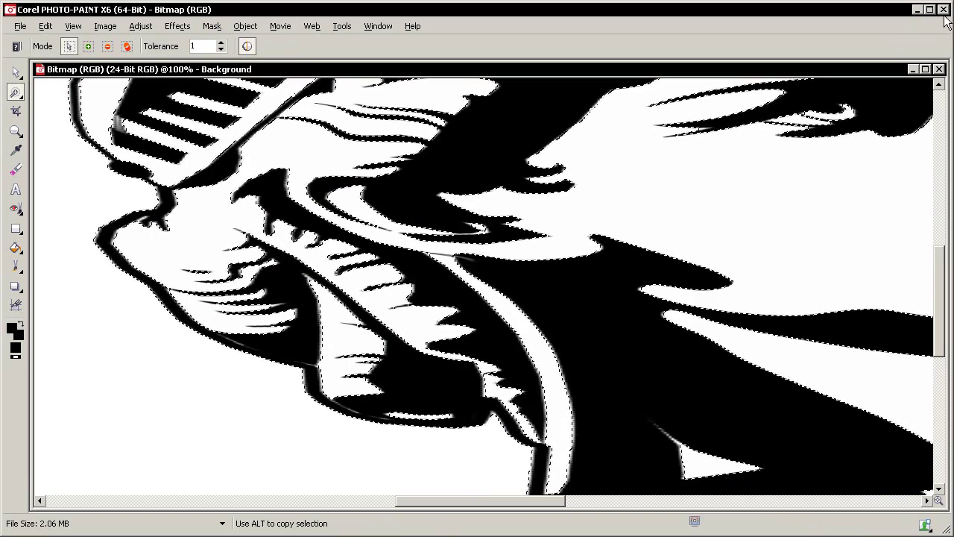
{"action": "left_click", "coordinate": [944, 9]}
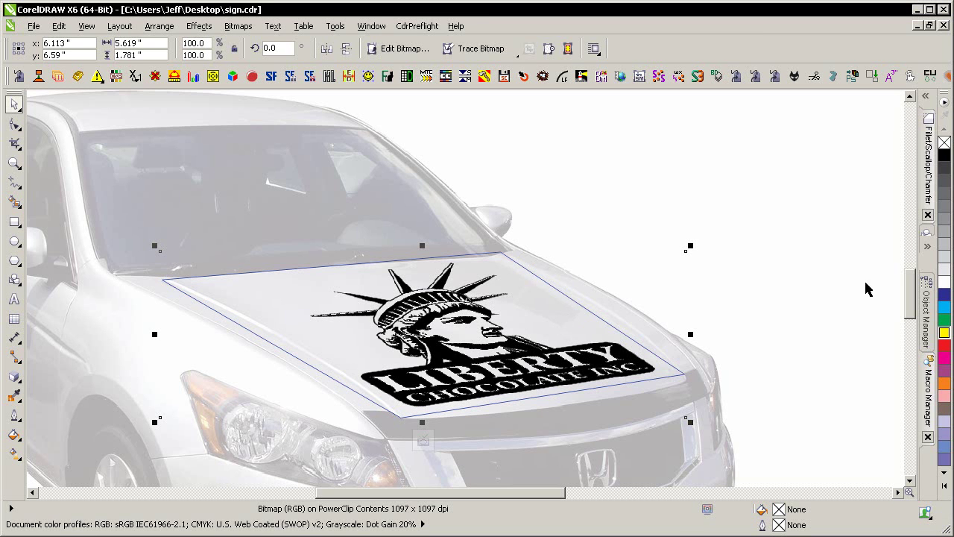
Finish editing the hood PowerClip and remove its outline
{"action": "left_click", "coordinate": [884, 222], "text": "ctrl"}
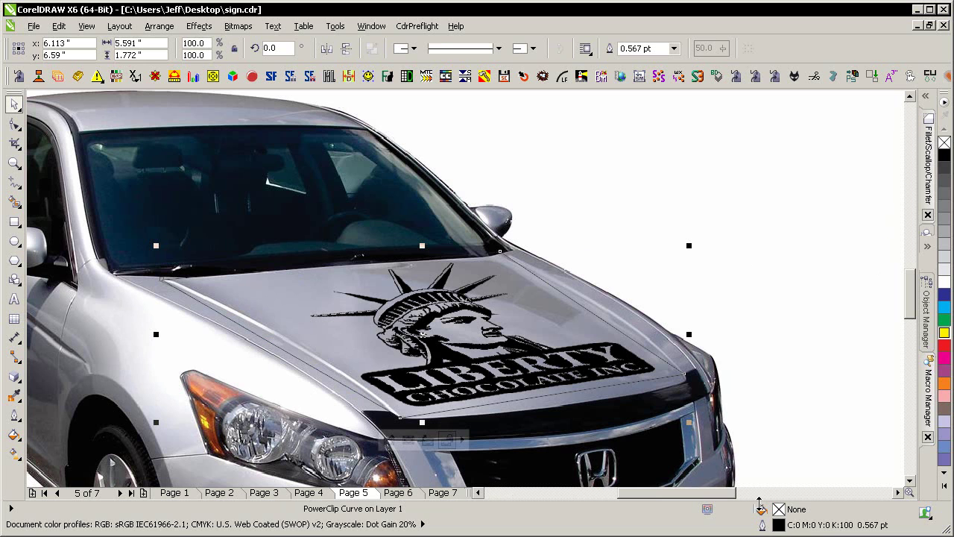
{"action": "right_click", "coordinate": [945, 146]}
{"action": "left_click", "coordinate": [805, 195]}
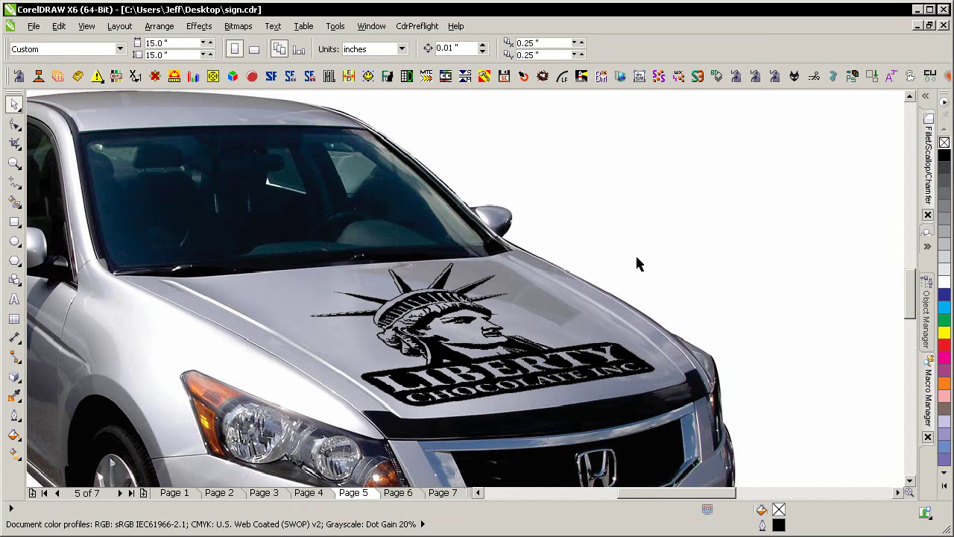
Inspect the hood logo up close, zoom back out, and move to Page 6 with the house
{"action": "key", "text": "z"}
{"action": "left_click_drag", "start_coordinate": [184, 228], "coordinate": [550, 406]}
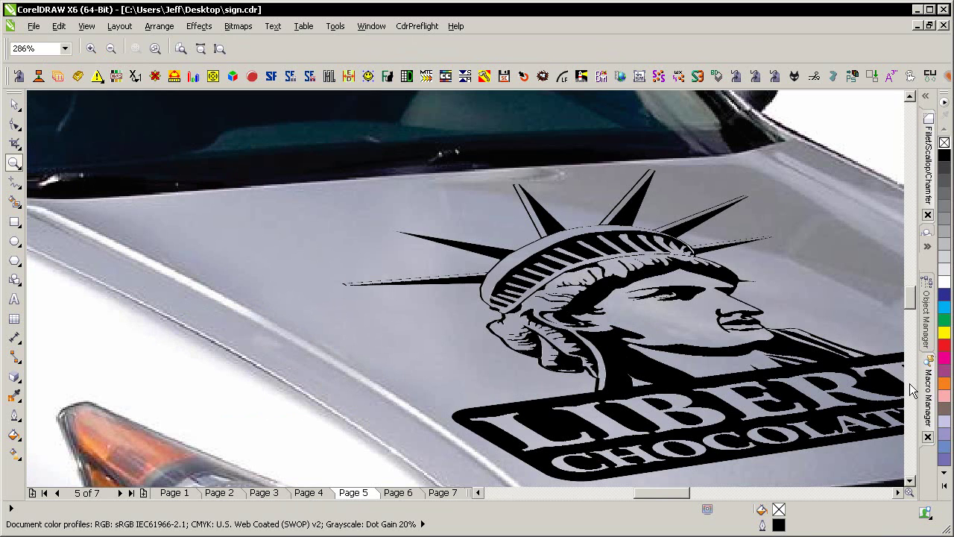
{"action": "left_click_drag", "start_coordinate": [685, 493], "coordinate": [706, 504]}
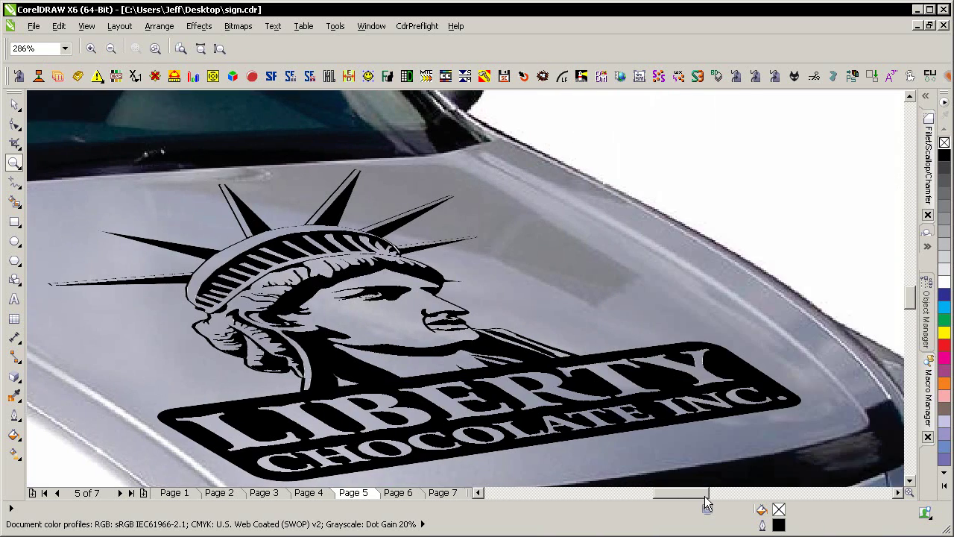
{"action": "key", "text": "shift+F4"}
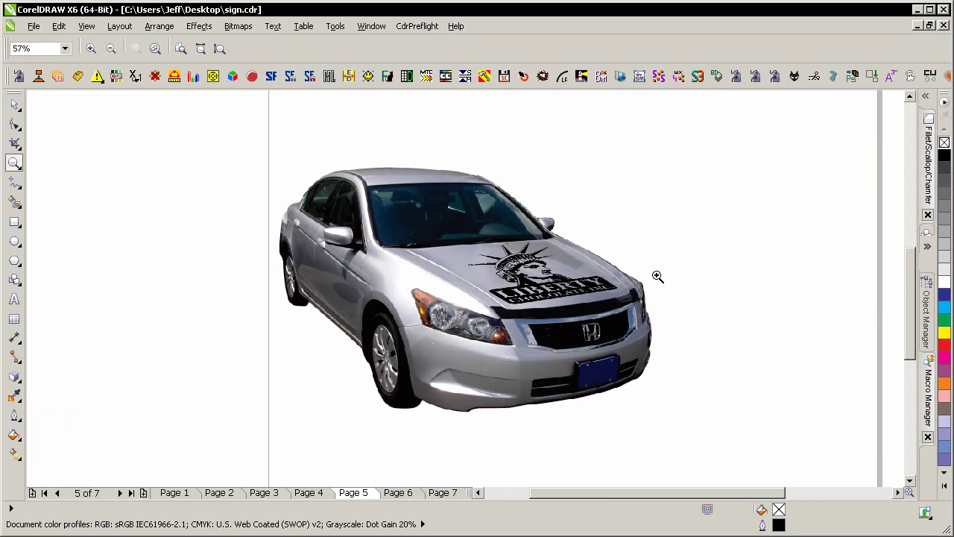
{"action": "key", "text": "space"}
{"action": "key", "text": "Page_Down"}
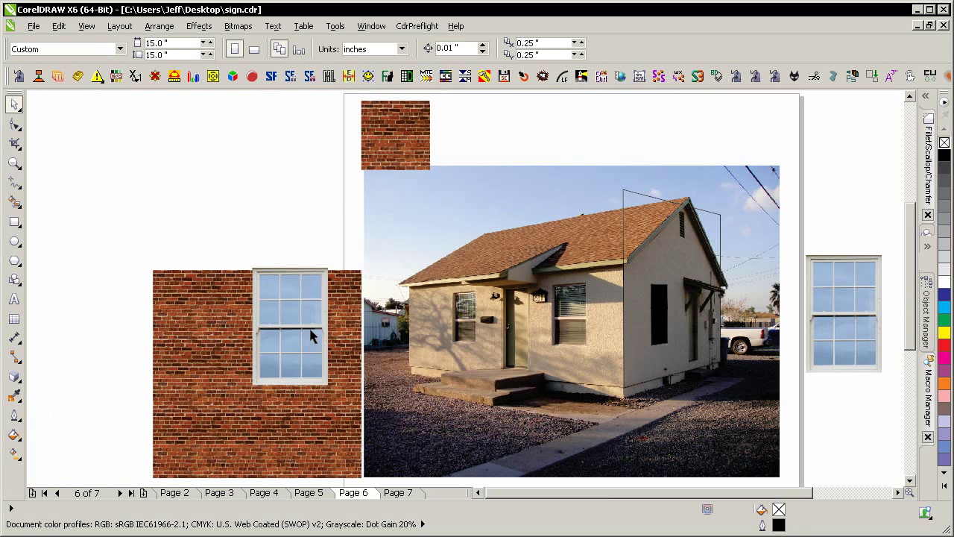
Move the window picture aside and fill the left window's perspective shape green
{"action": "left_click_drag", "start_coordinate": [299, 335], "coordinate": [322, 364]}
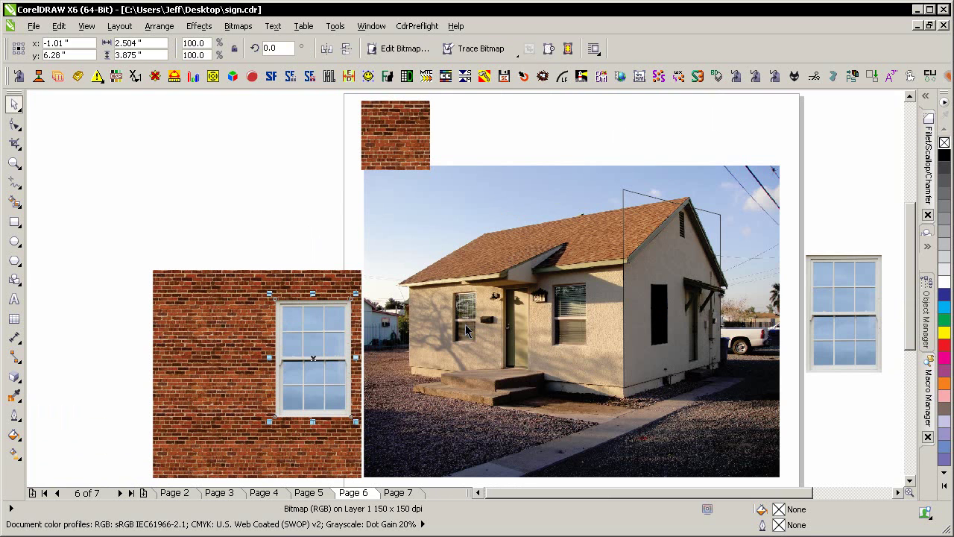
{"action": "left_click", "coordinate": [467, 330]}
{"action": "left_click", "coordinate": [945, 319]}
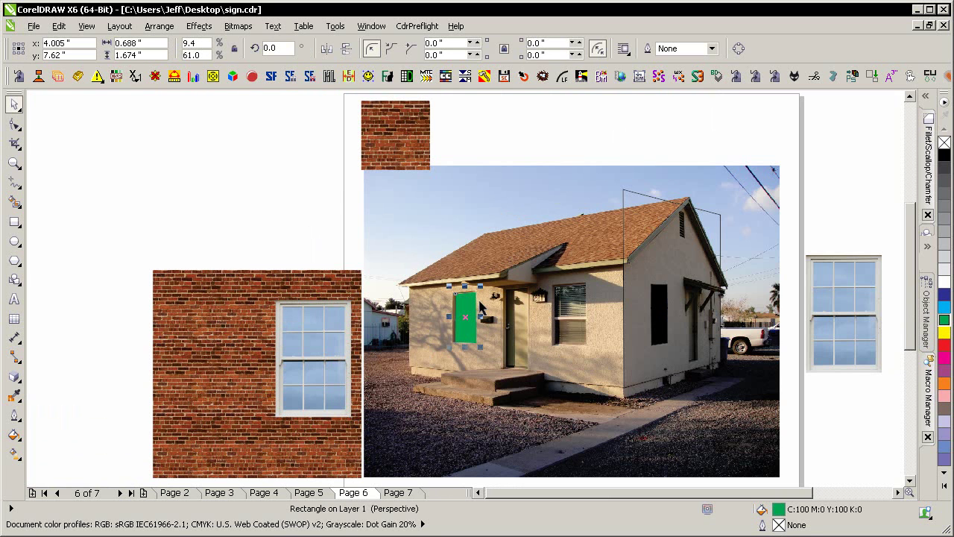
{"action": "left_click", "coordinate": [296, 203]}
PowerClip the window picture into that shape and set its fill to none
{"action": "left_click", "coordinate": [336, 363]}
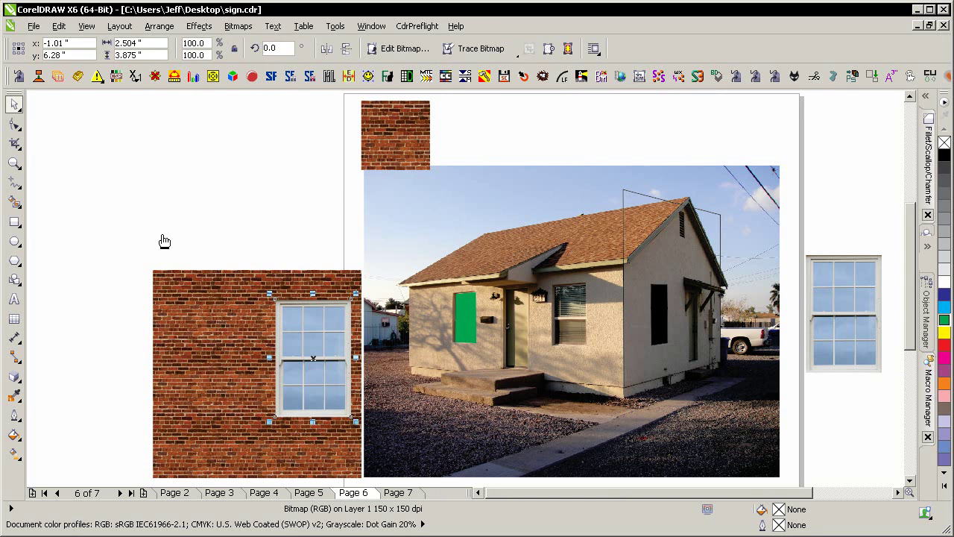
{"action": "left_click", "coordinate": [471, 326]}
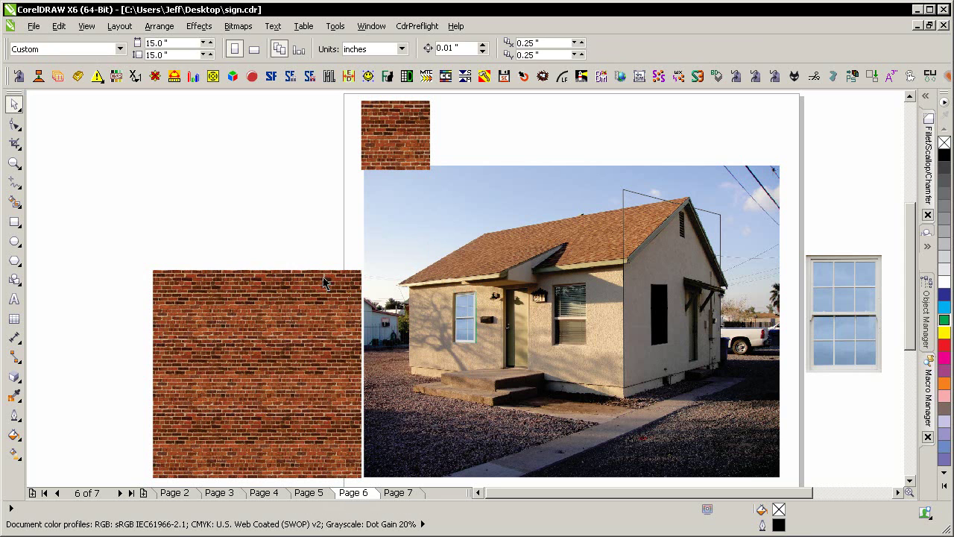
{"action": "left_click", "coordinate": [471, 328]}
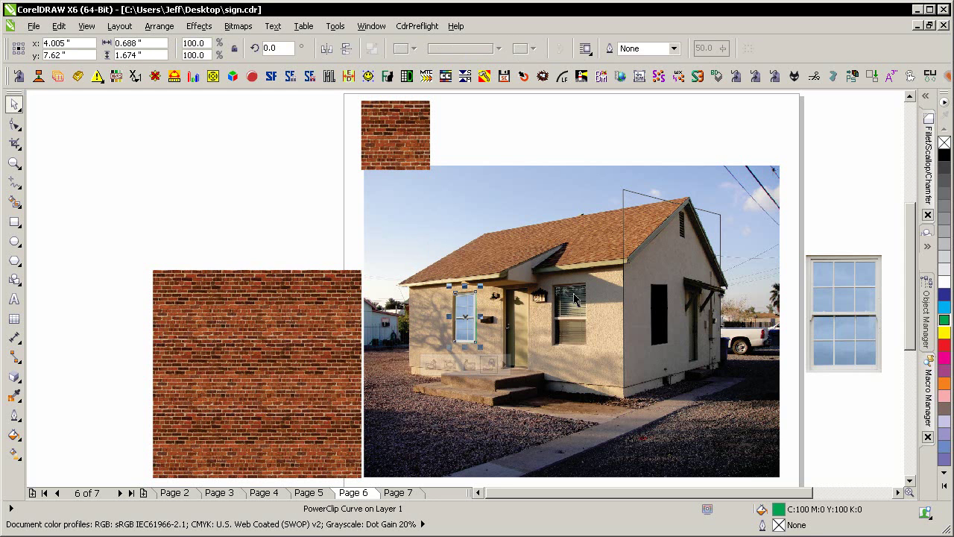
{"action": "left_click", "coordinate": [944, 142]}
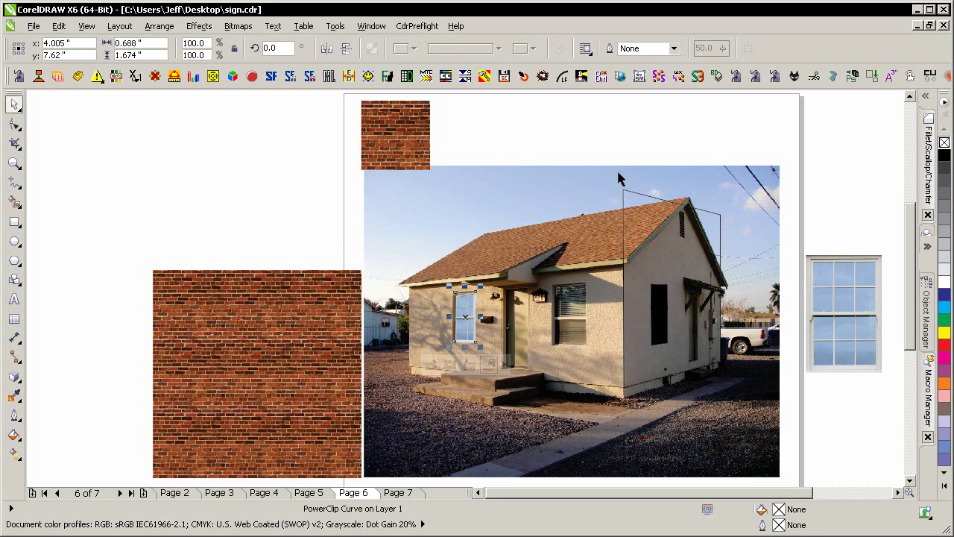
Drag the brick texture over the house photo and nudge it into position
{"action": "left_click", "coordinate": [305, 245]}
{"action": "left_click_drag", "start_coordinate": [284, 401], "coordinate": [525, 378]}
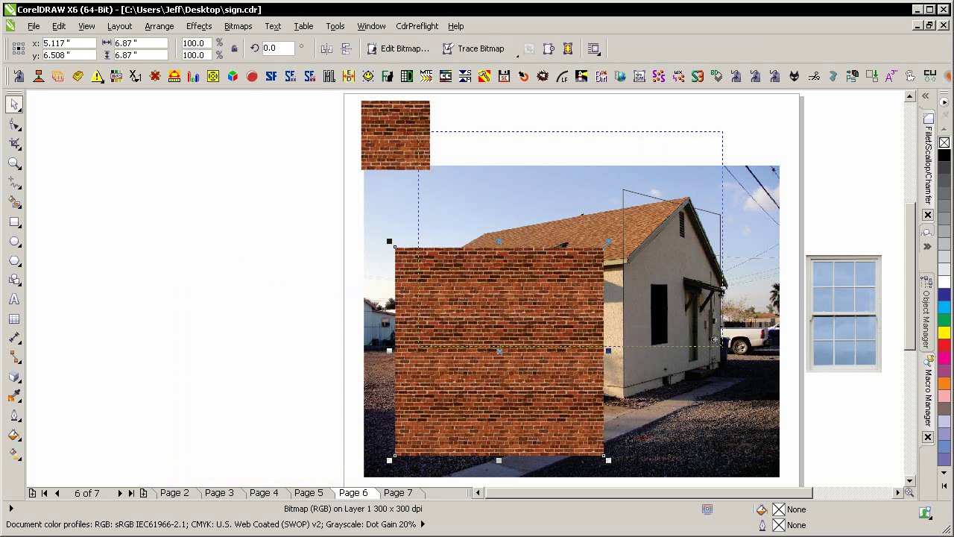
{"action": "scroll", "coordinate": [780, 452], "scroll_direction": "up", "scroll_amount": 1}
{"action": "left_click_drag", "start_coordinate": [277, 293], "coordinate": [267, 244]}
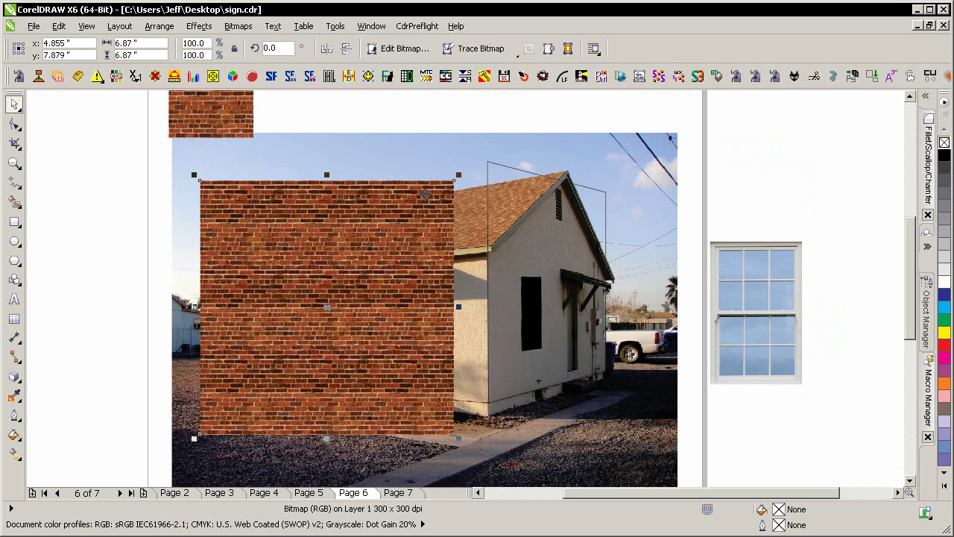
{"action": "left_click", "coordinate": [152, 289]}
{"action": "left_click_drag", "start_coordinate": [401, 246], "coordinate": [412, 240]}
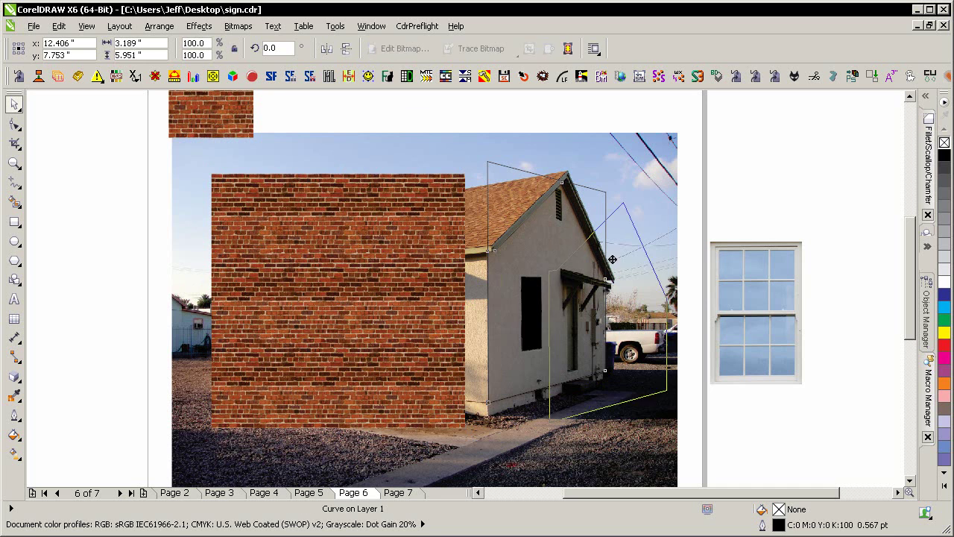
Test-fill the side wall outline yellow, undo it, and select the brick texture
{"action": "left_click", "coordinate": [606, 261]}
{"action": "left_click", "coordinate": [945, 334]}
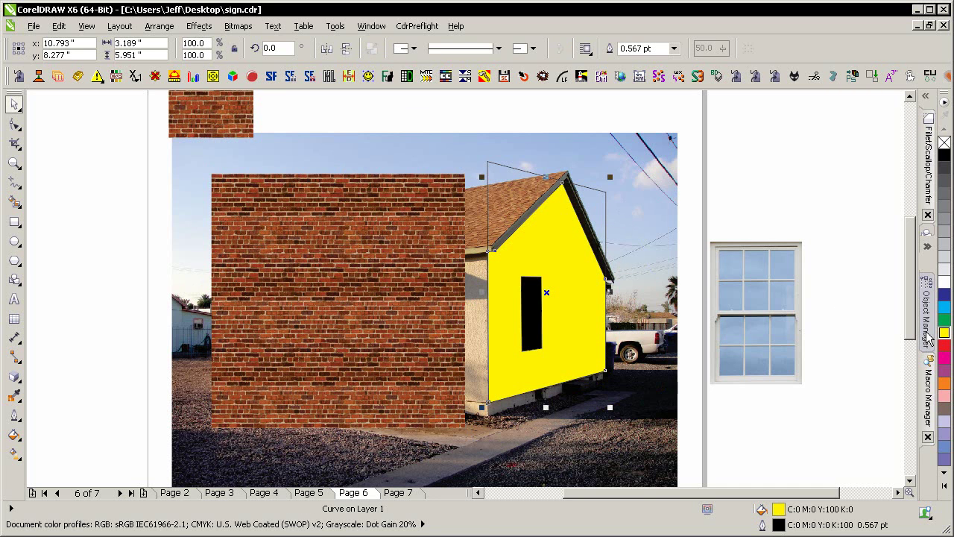
{"action": "left_click", "coordinate": [498, 176]}
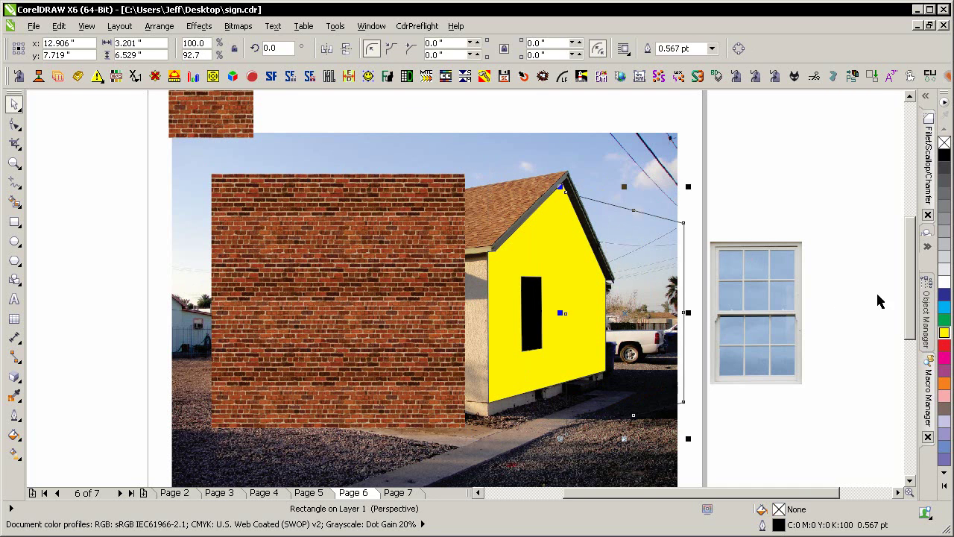
{"action": "key", "text": "ctrl+z"}
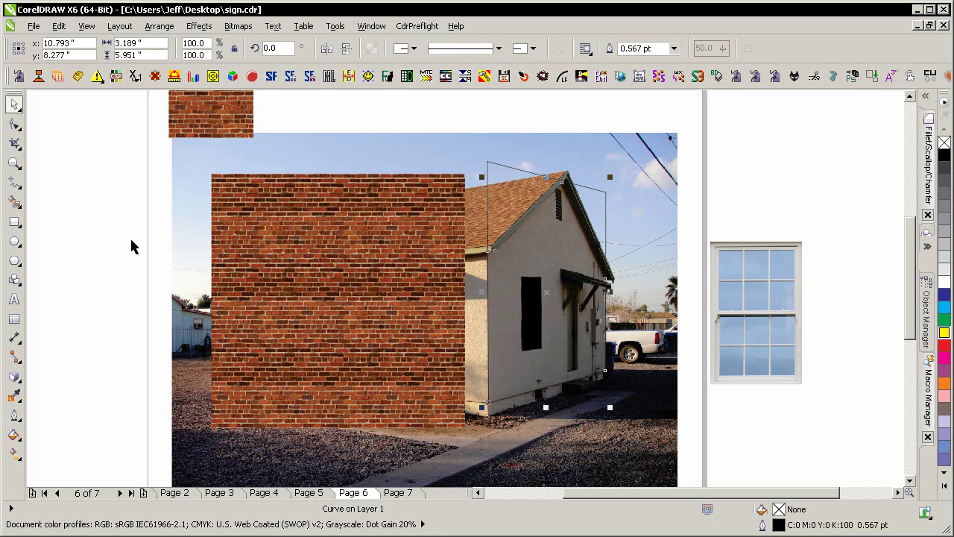
{"action": "left_click", "coordinate": [111, 273]}
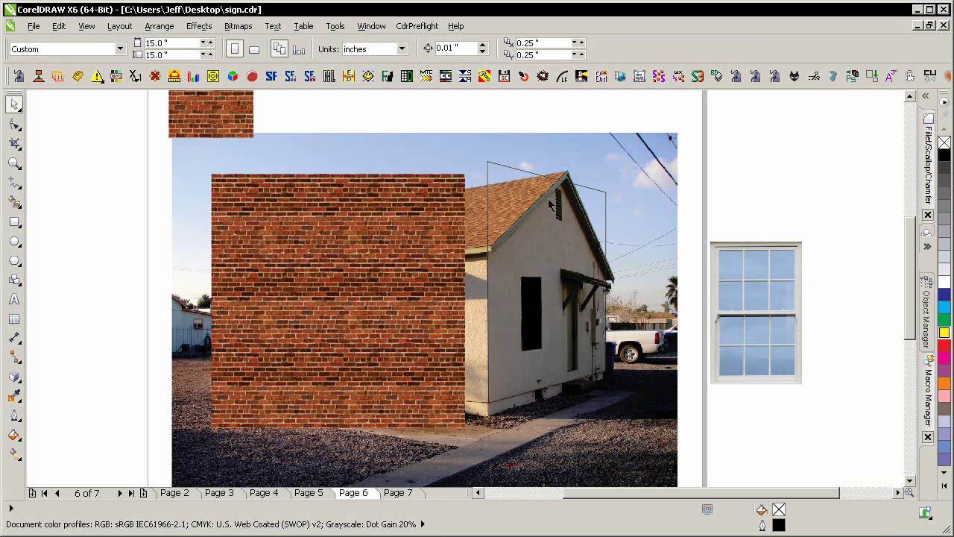
{"action": "left_click", "coordinate": [302, 223]}
Perspective-map the brick onto the side wall, then clip the window picture into its dark opening
{"action": "left_click", "coordinate": [42, 81]}
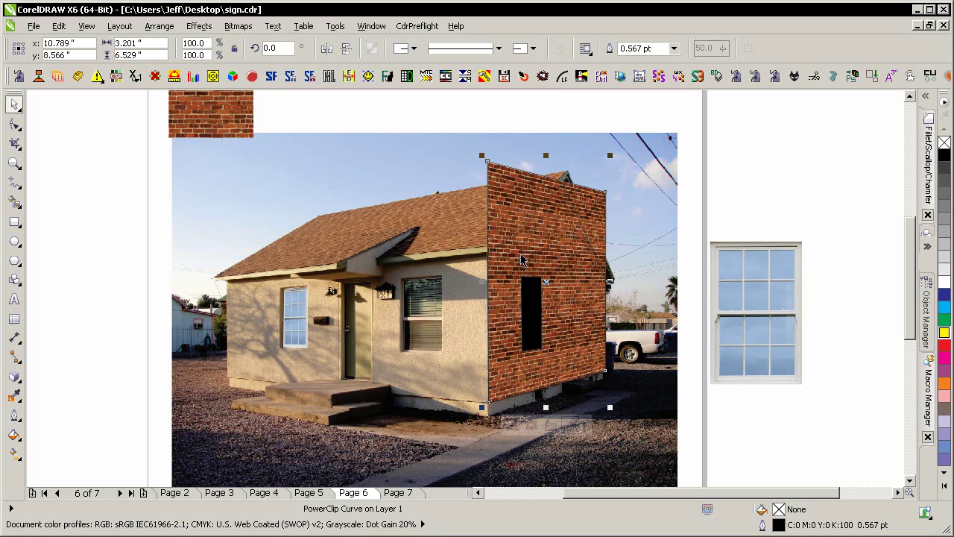
{"action": "left_click", "coordinate": [549, 117]}
{"action": "left_click_drag", "start_coordinate": [726, 315], "coordinate": [637, 369]}
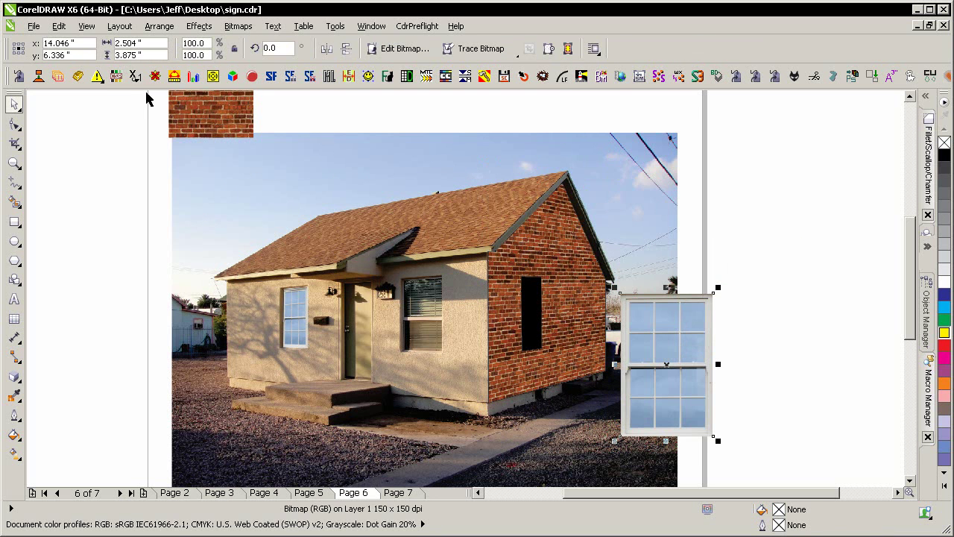
{"action": "left_click", "coordinate": [534, 328]}
{"action": "left_click", "coordinate": [744, 296]}
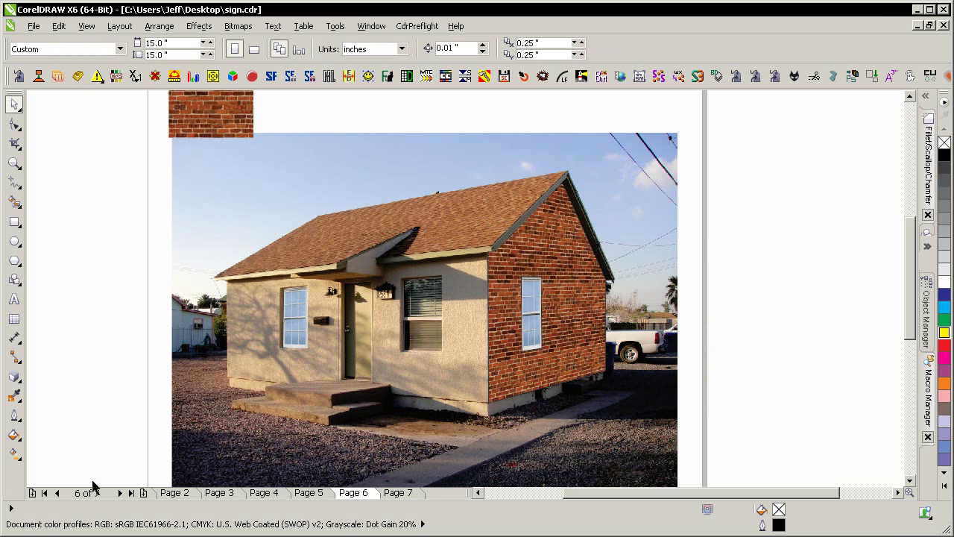
Jump back to Page 1 with the Mike's Bitmap Perspective box
{"action": "left_click", "coordinate": [44, 493]}
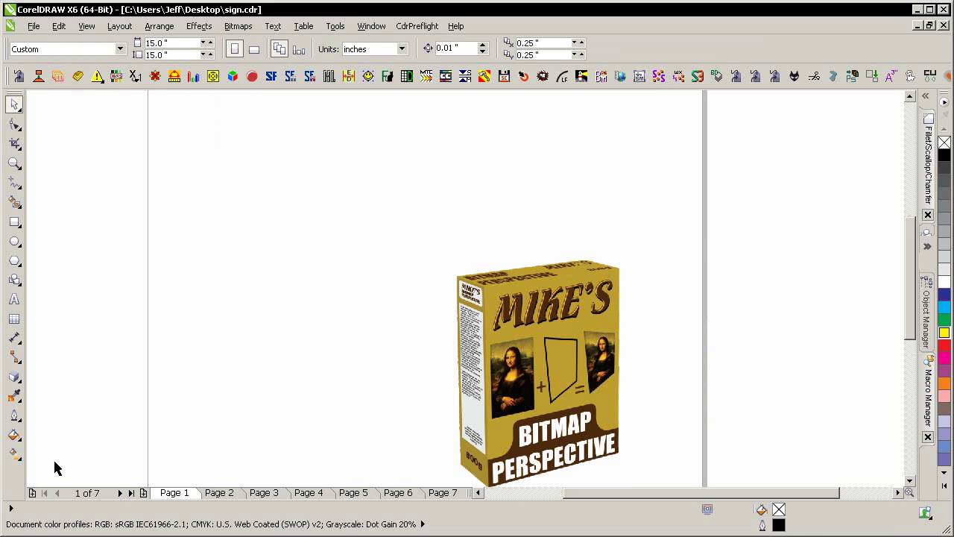